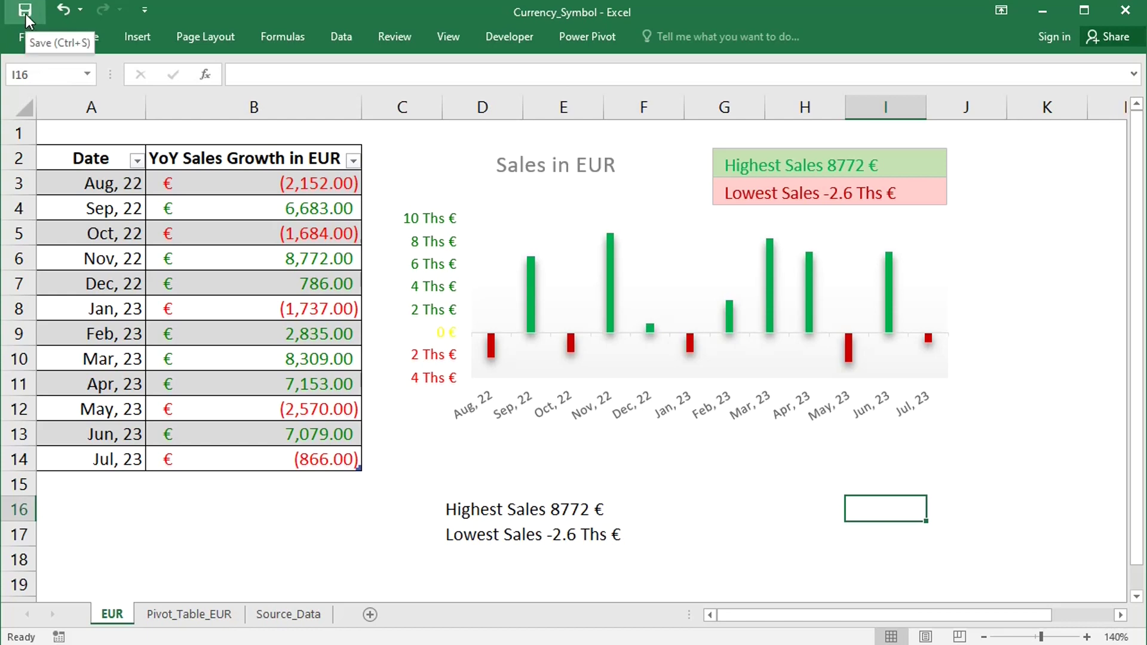
Step: Save the workbook twice to regenerate the RANDBETWEEN sales growth figures
click(26, 12)
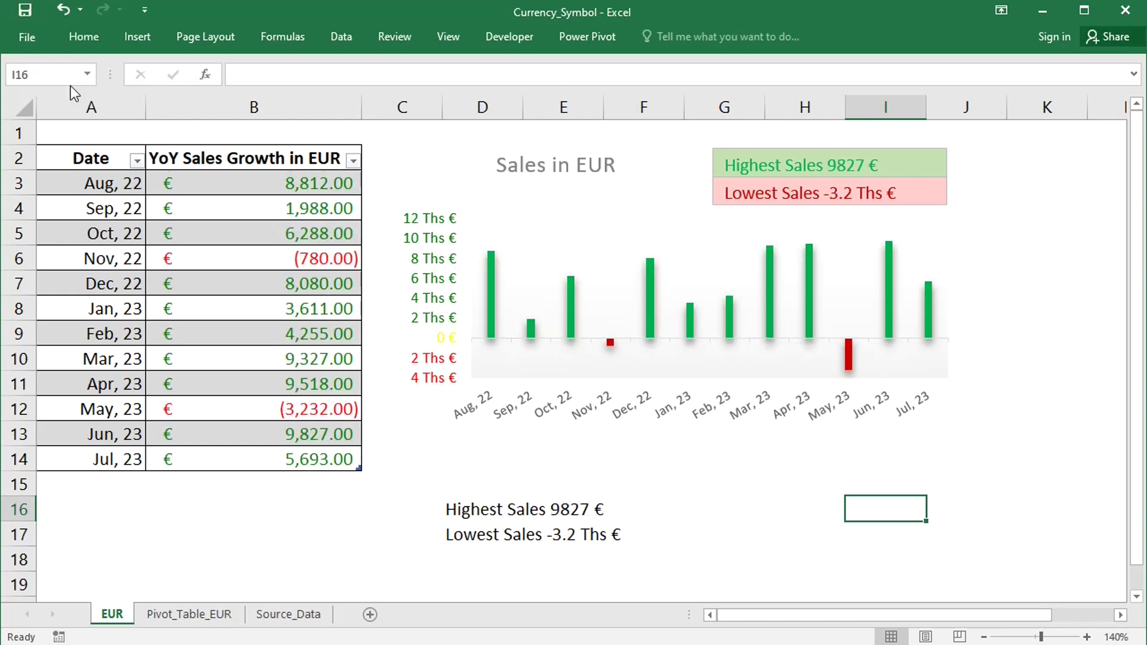
click(23, 14)
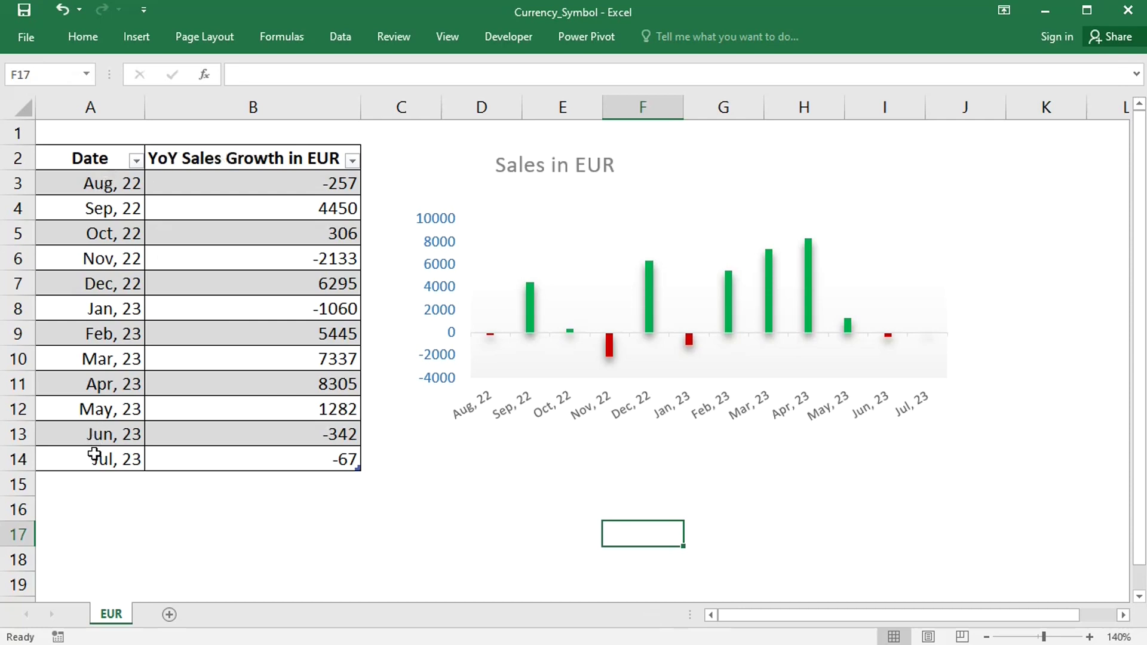
Step: Re-commit the =RANDBETWEEN(-4000,10000) formula in B3 to recalculate the growth values
double_click(223, 187)
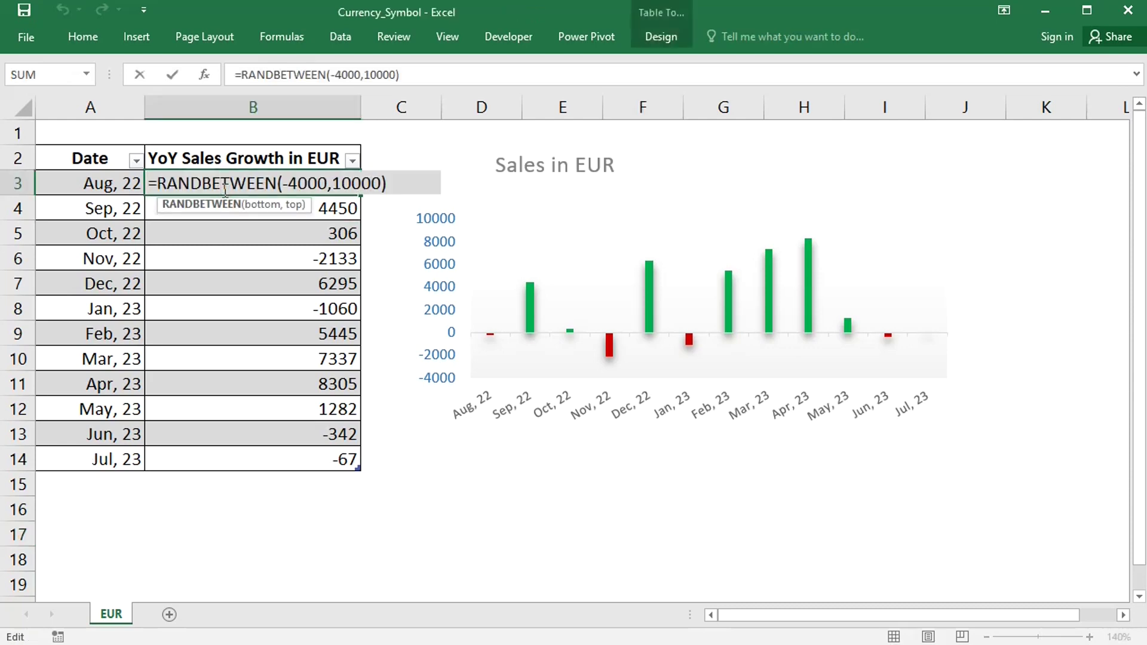
key(Return)
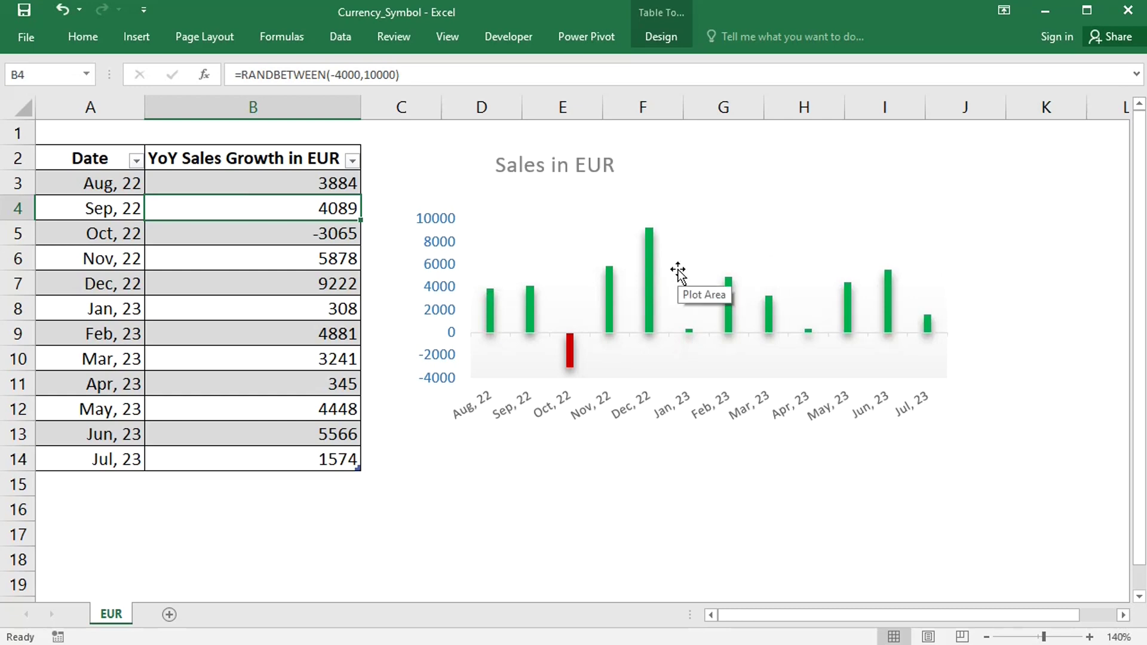
click(571, 357)
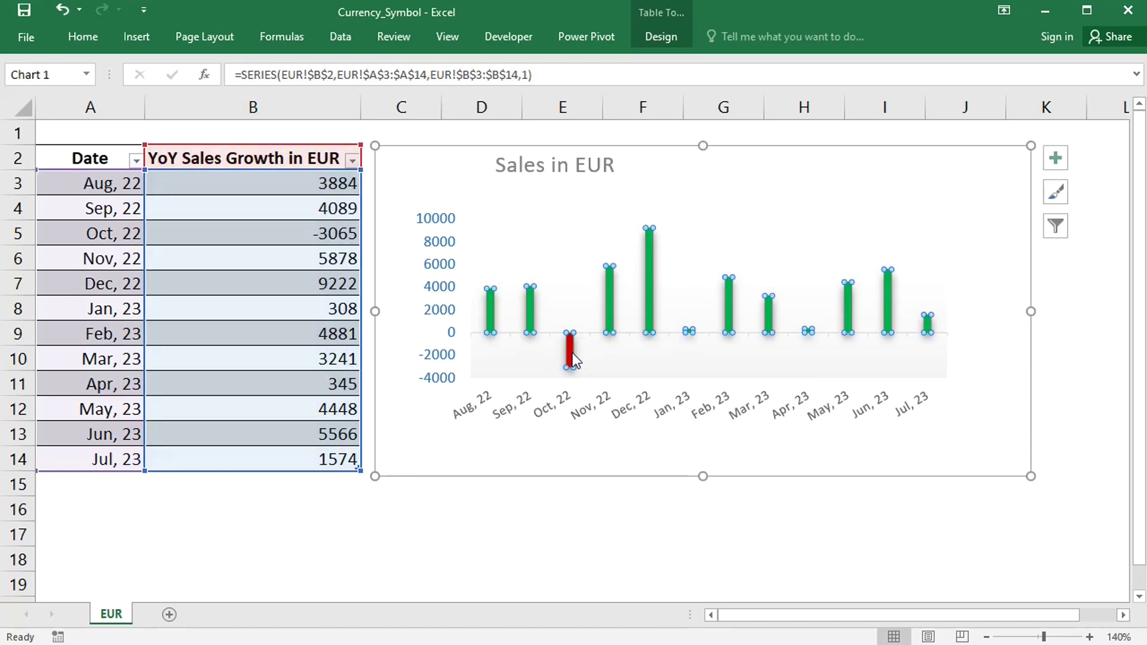
double_click(571, 358)
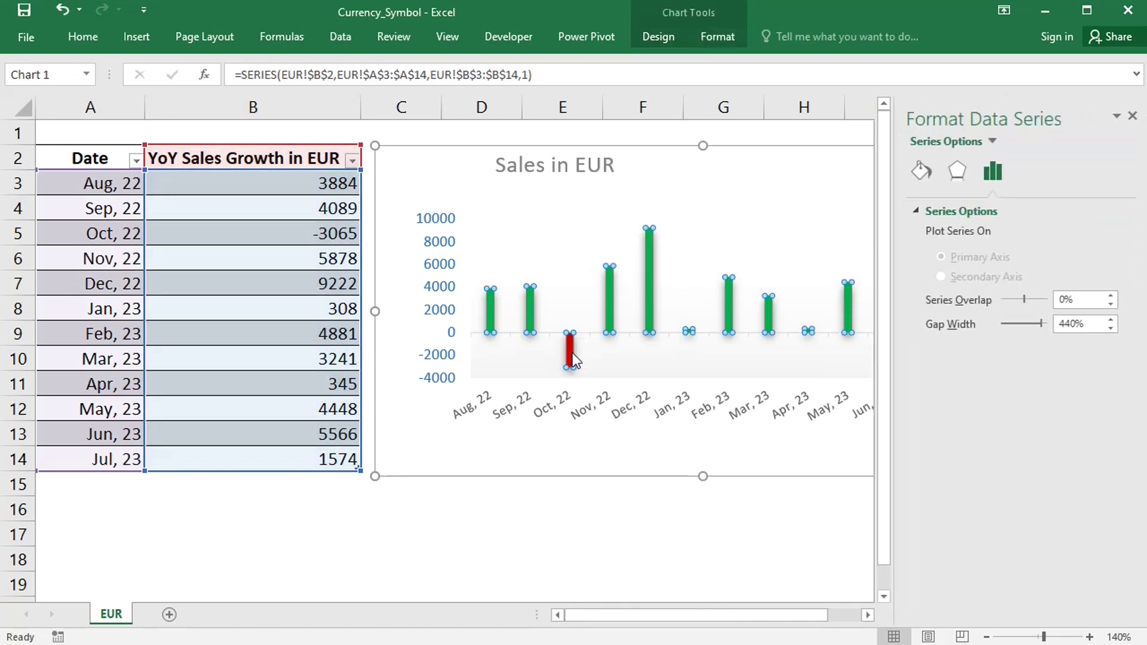
click(926, 173)
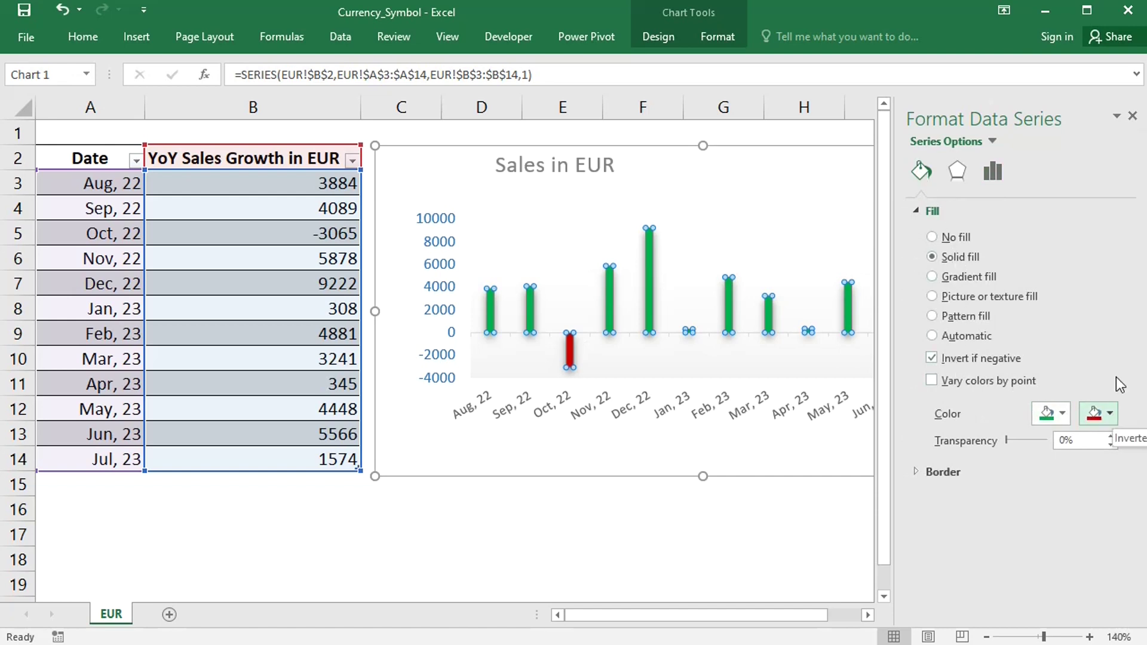
click(1132, 115)
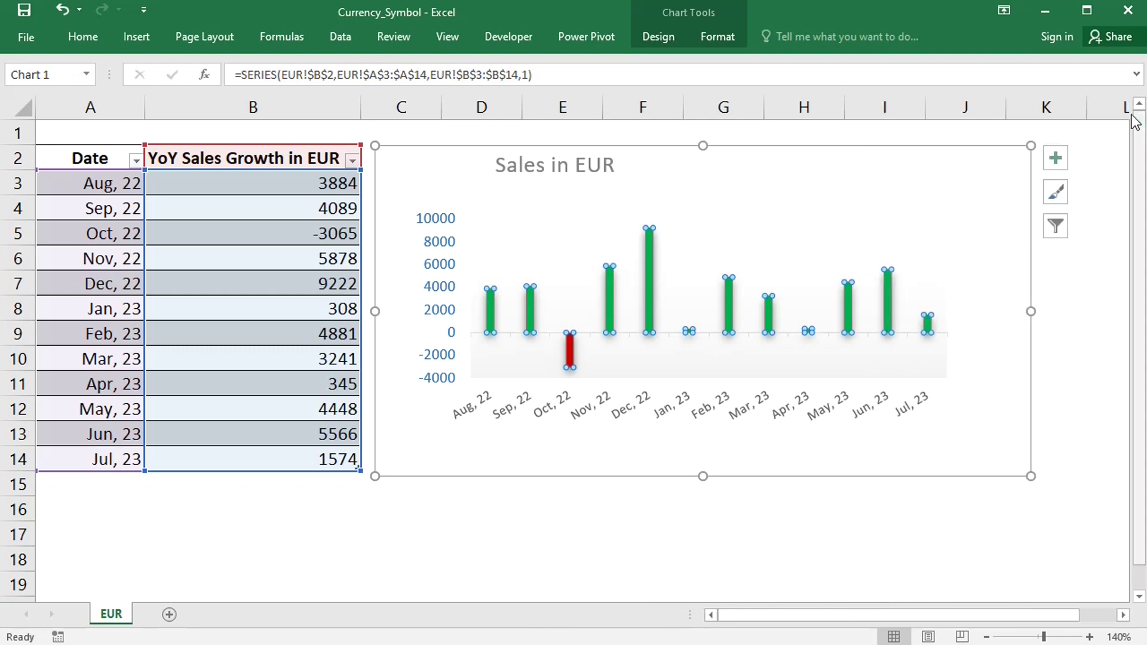
click(717, 519)
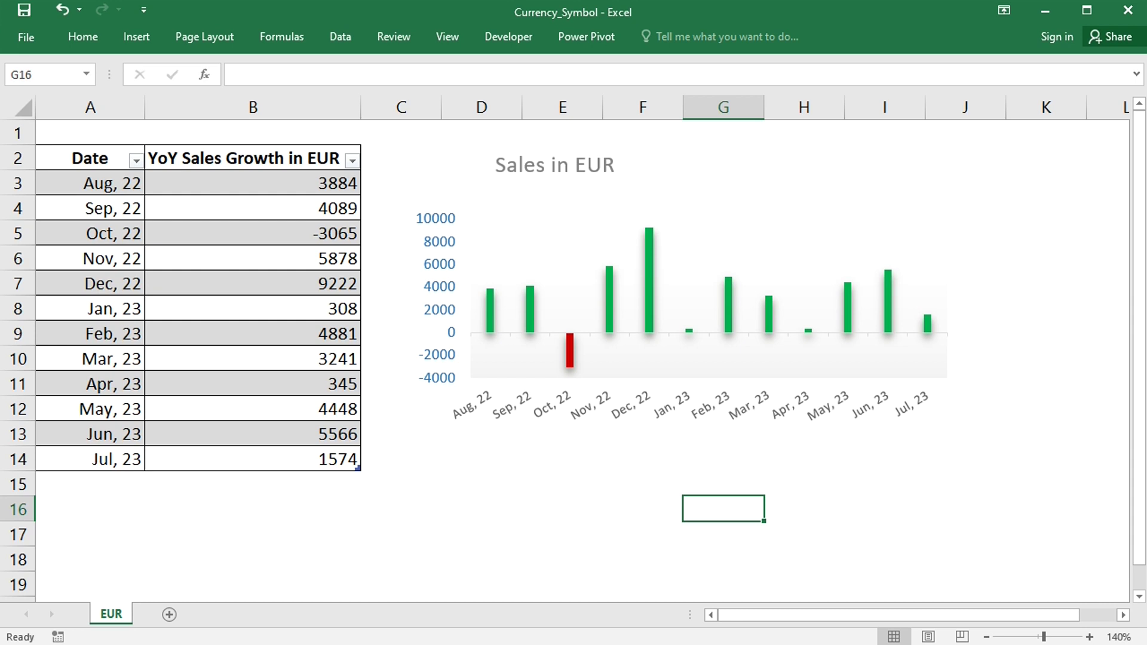
Step: Format B3:B14 as Currency with the € Euro symbol and red negatives
drag(266, 185, 270, 448)
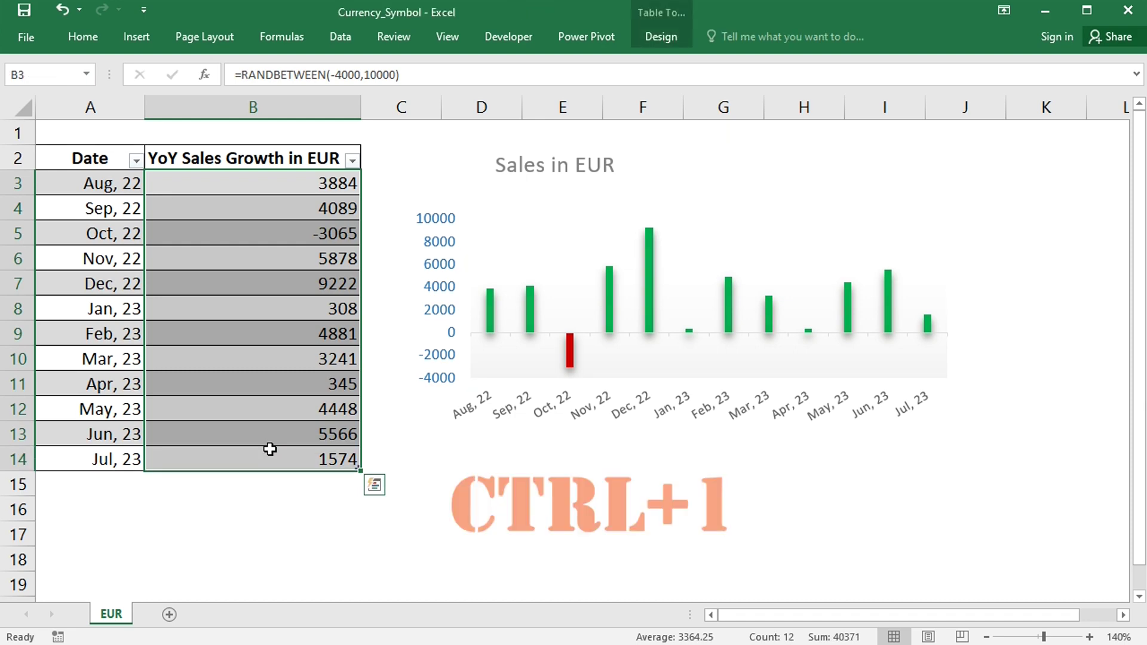
key(ctrl+1)
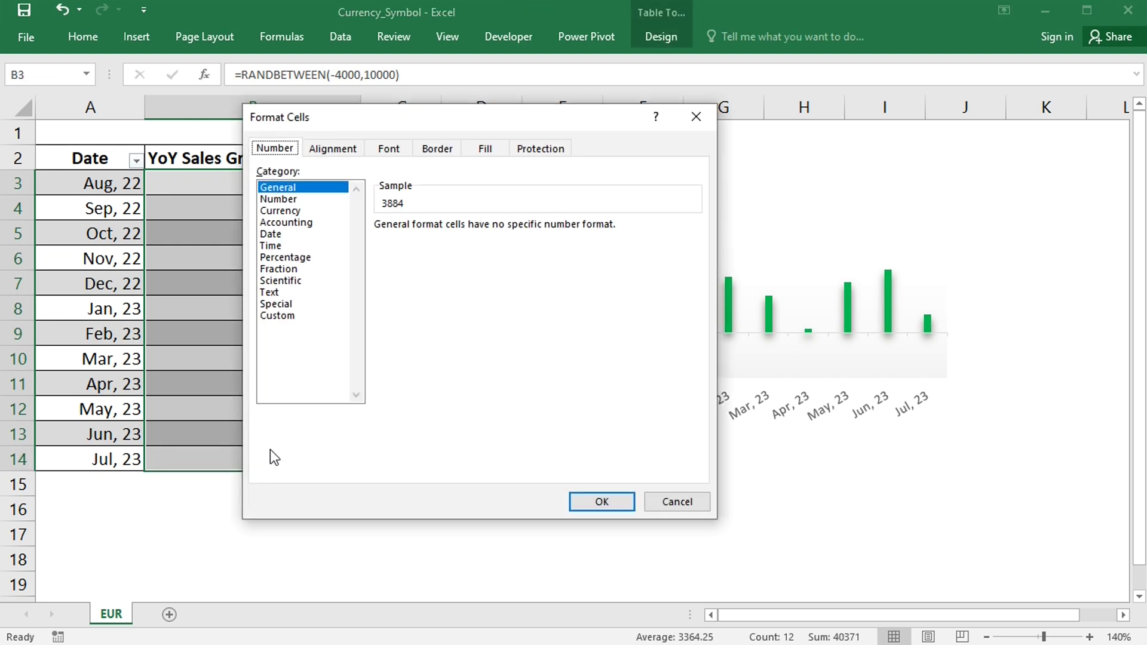
click(658, 503)
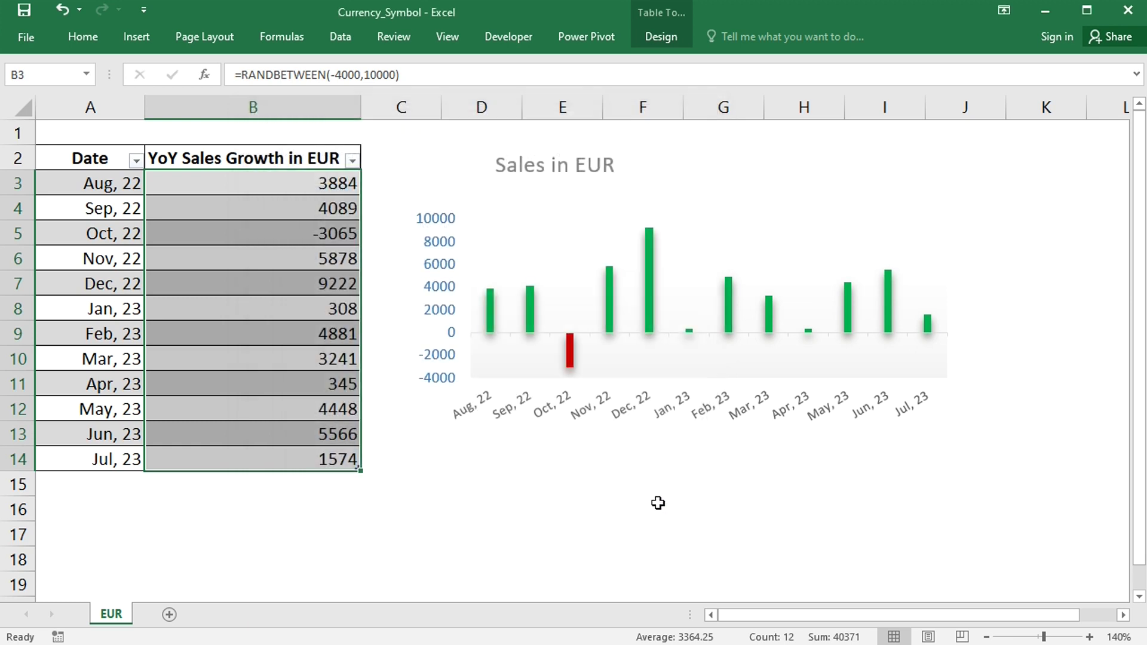
click(80, 38)
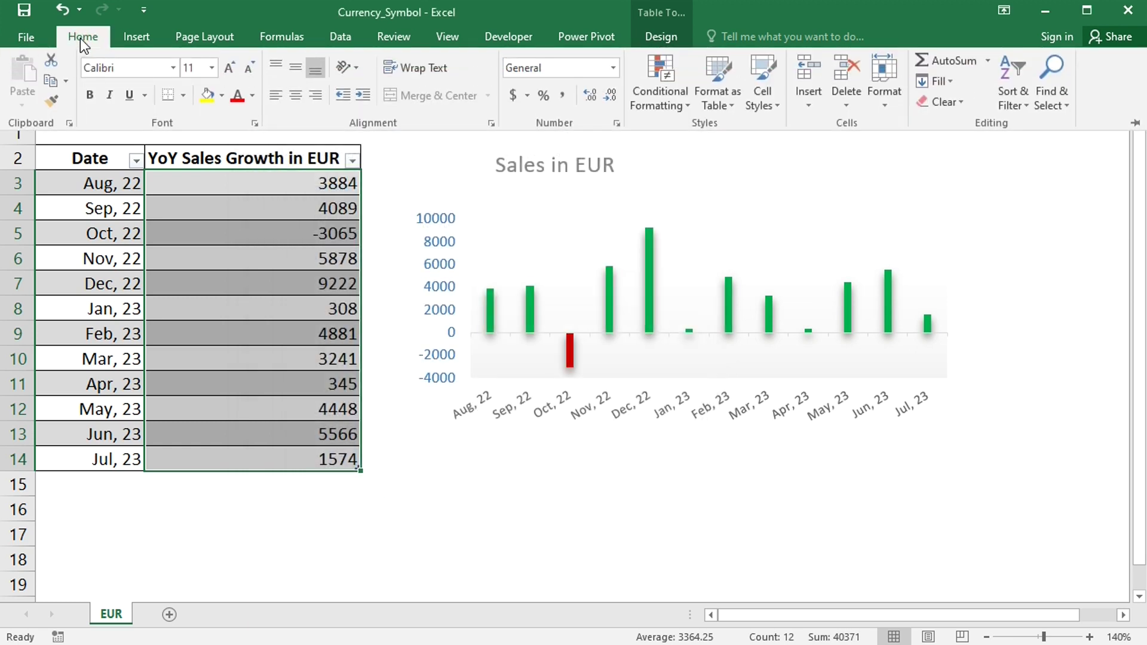
click(618, 122)
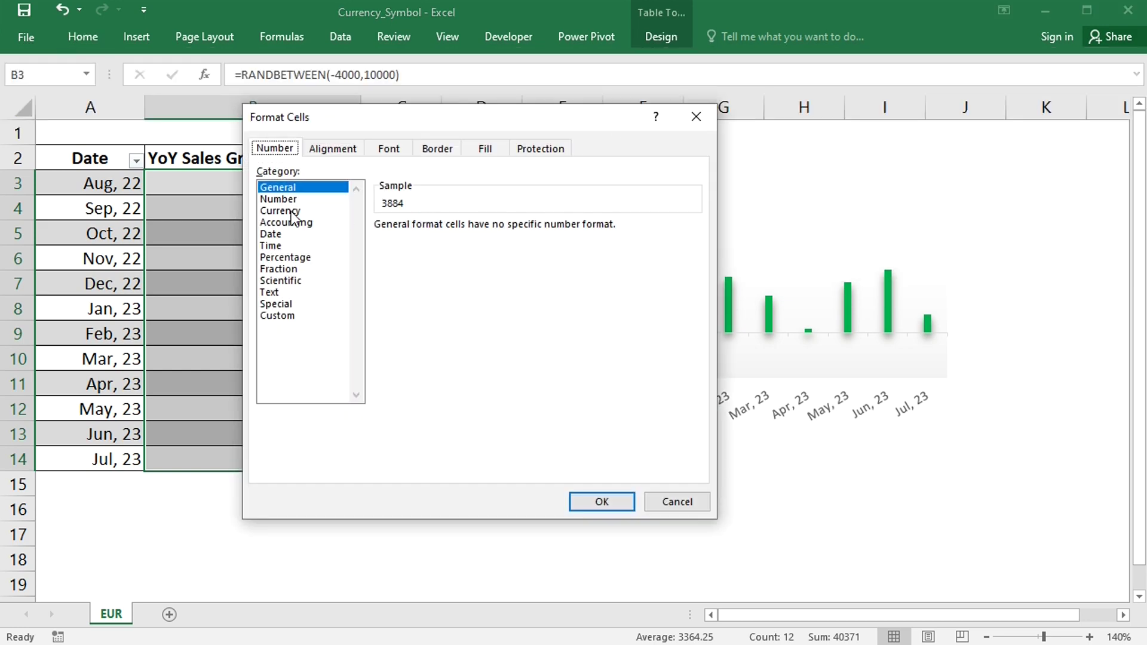
click(282, 211)
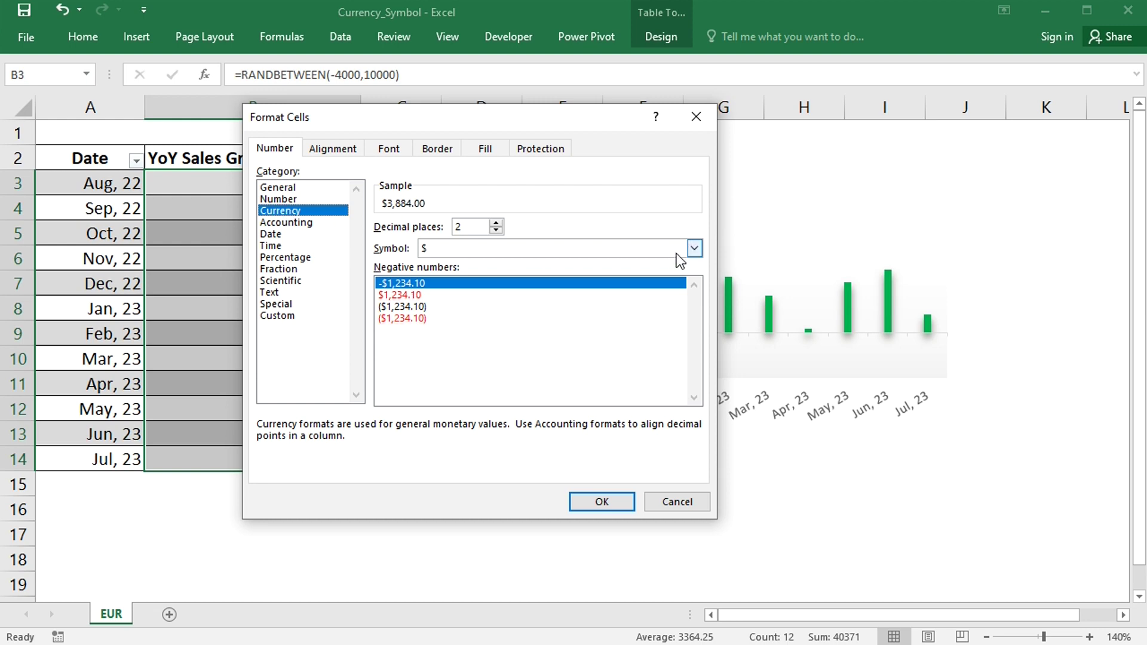
click(694, 247)
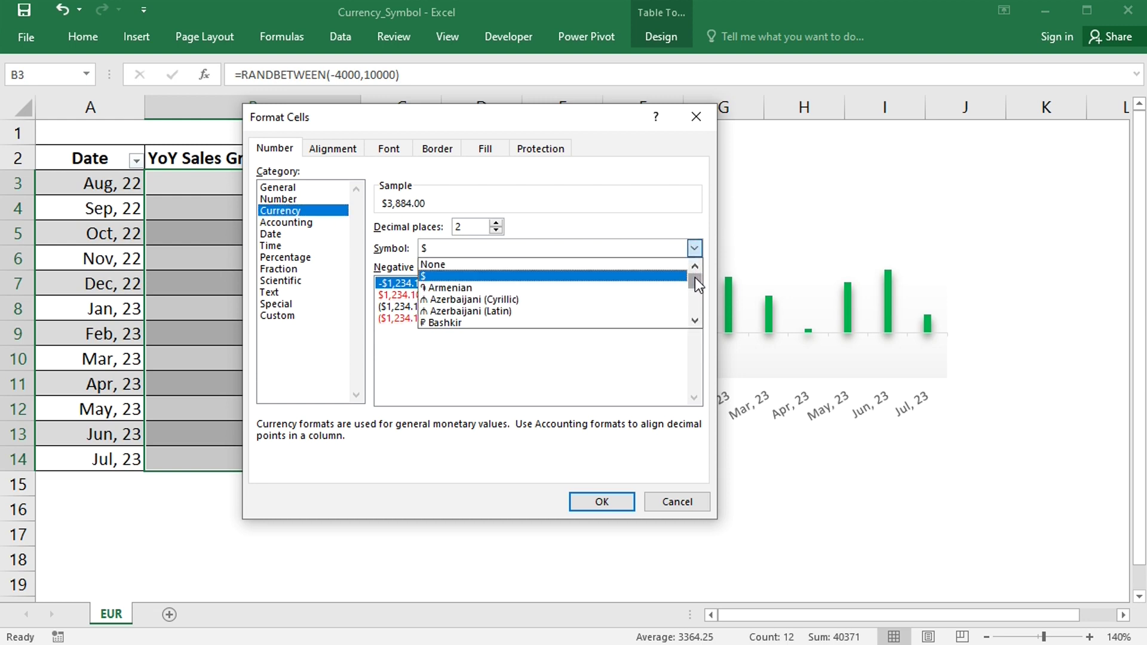
click(694, 321)
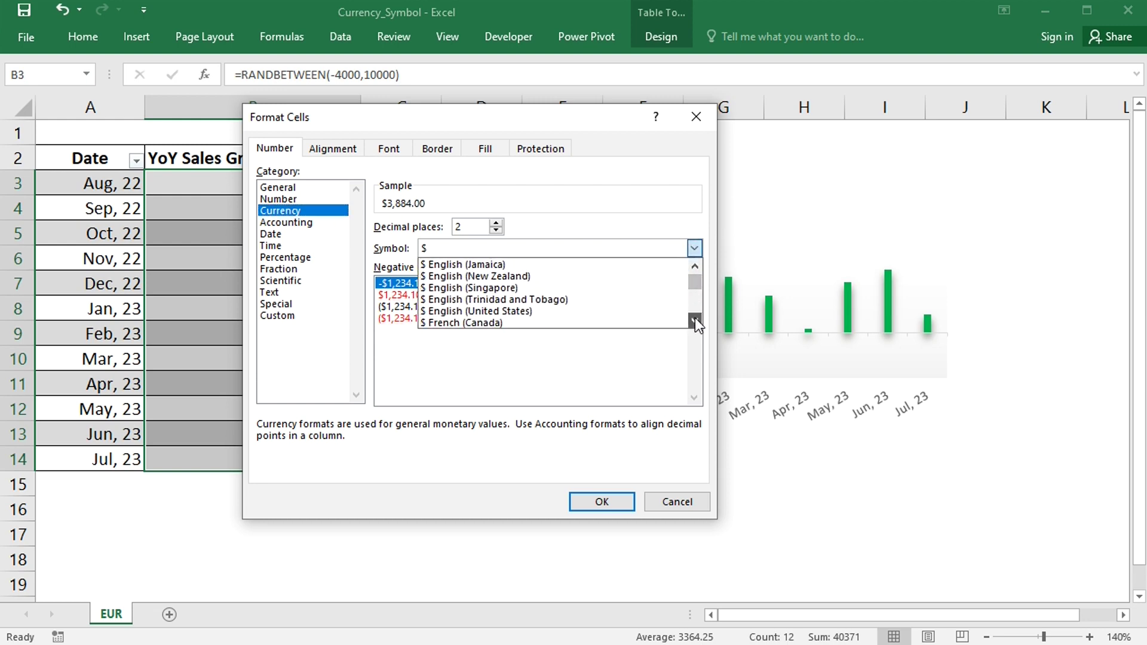
drag(694, 318, 699, 319)
click(474, 298)
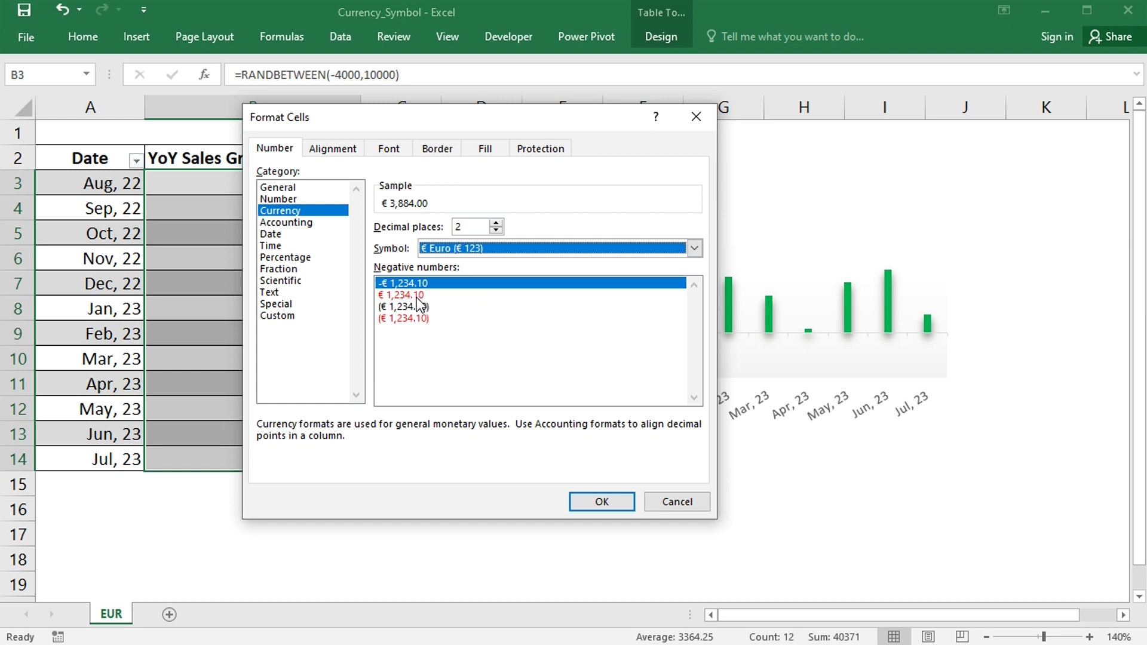
click(418, 297)
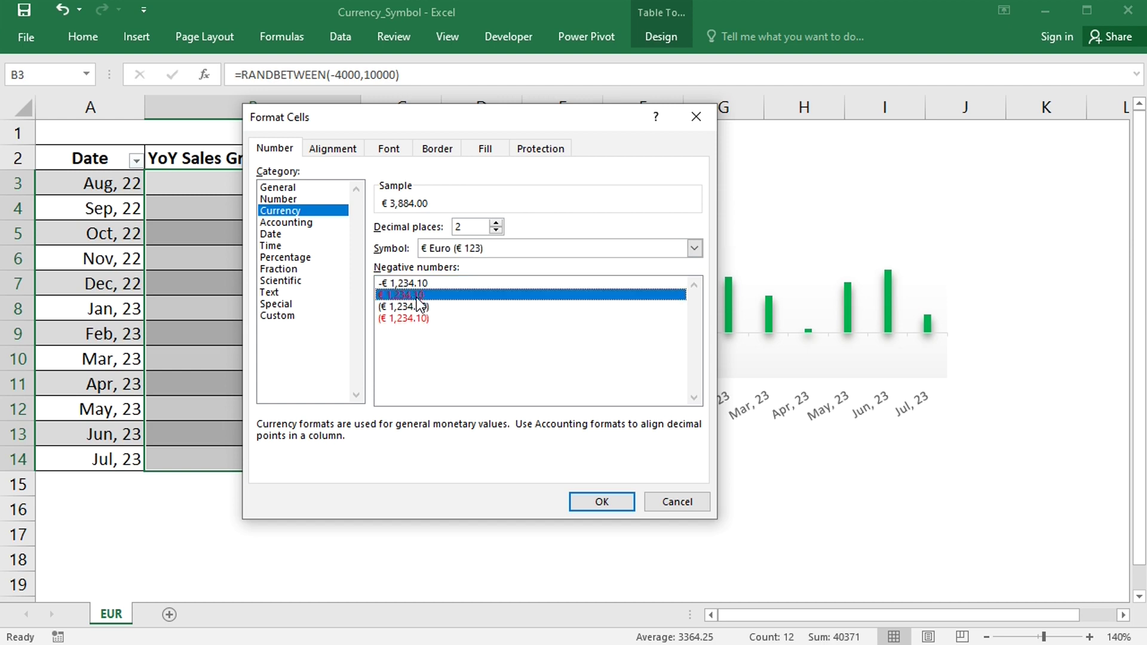
click(597, 497)
Step: Switch the selected growth values to the Accounting format
key(ctrl+1)
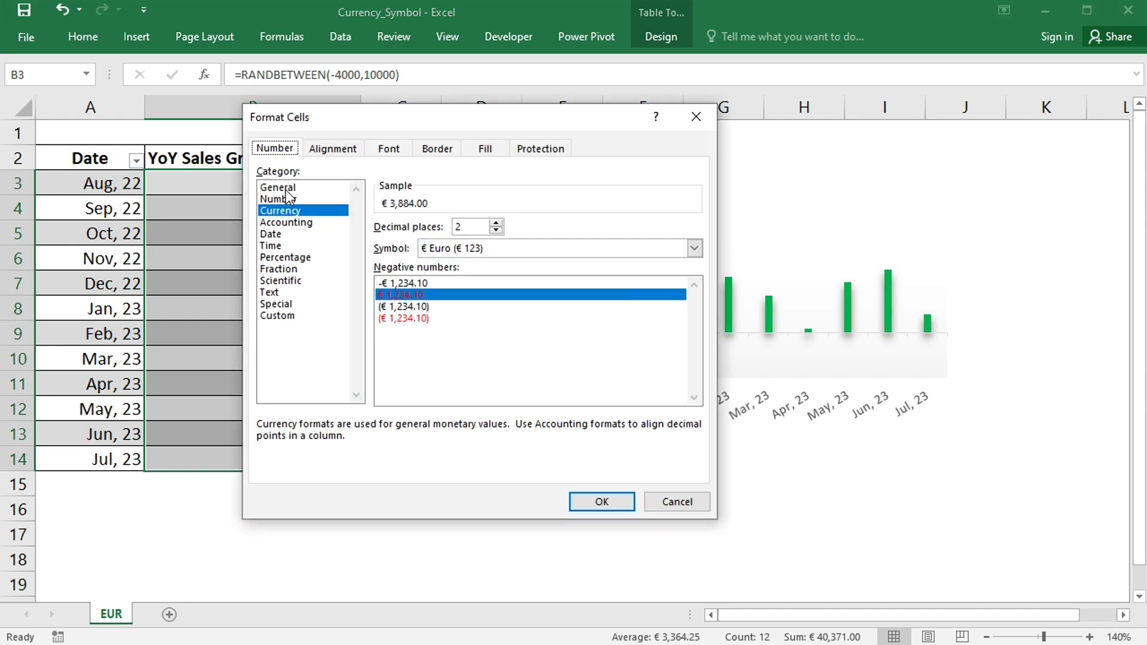
click(286, 222)
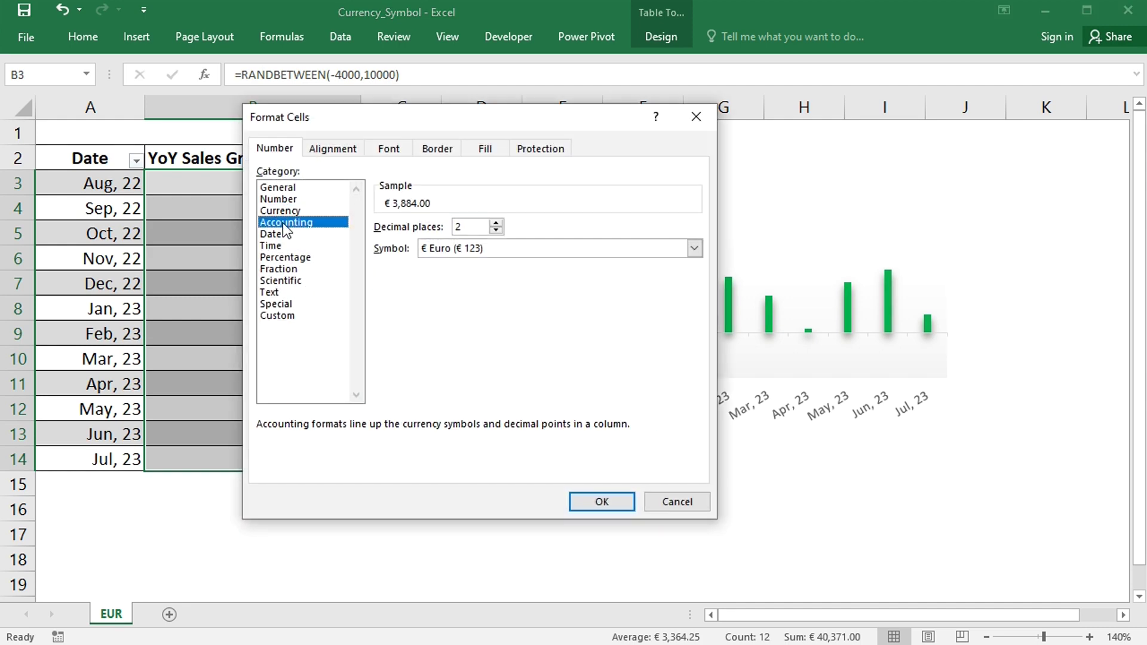
click(608, 503)
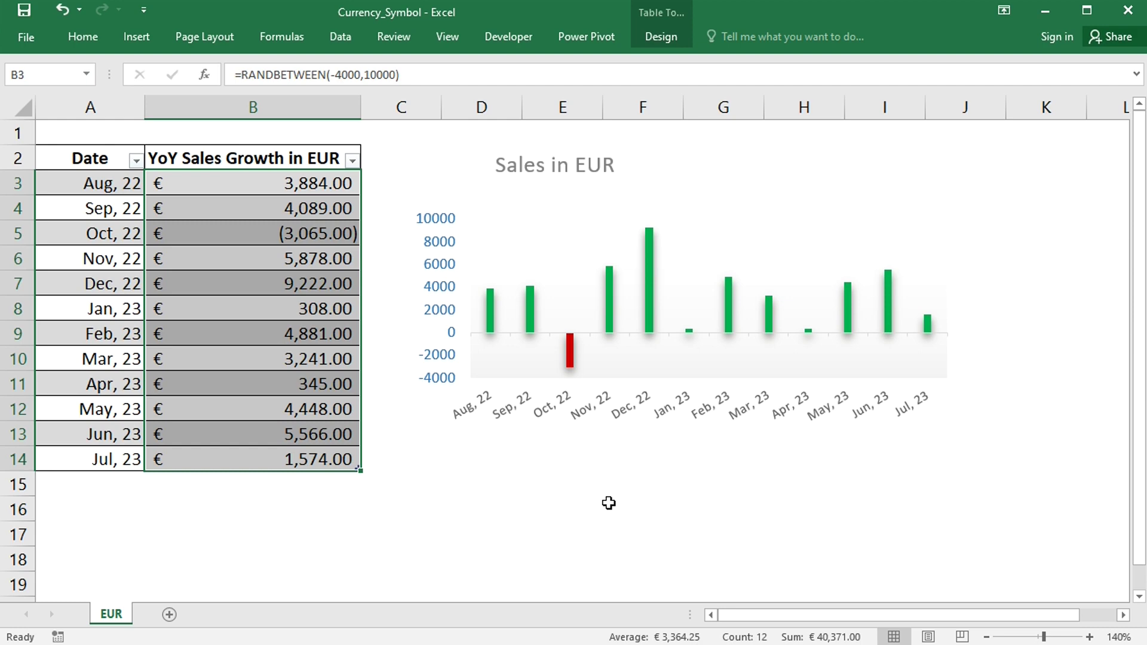
Step: Pick the custom code [$€-x-euro2] #,##0.00;[Red][$€-x-euro2] #,##0.00 in Format Cells
key(ctrl+1)
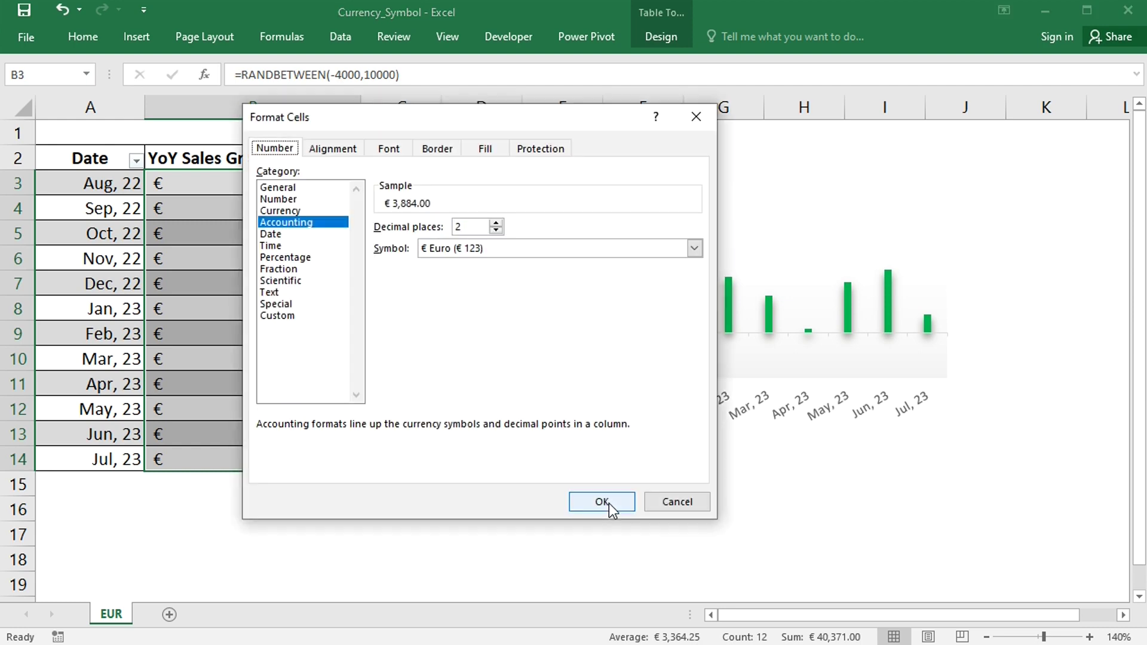
click(282, 315)
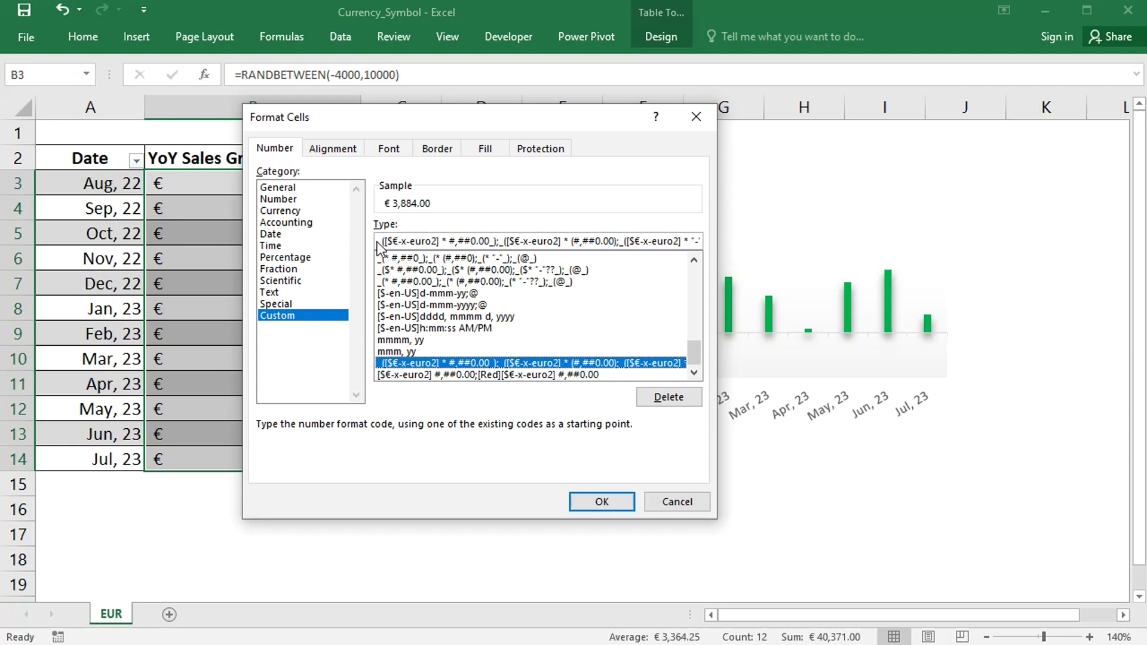
drag(379, 241, 711, 244)
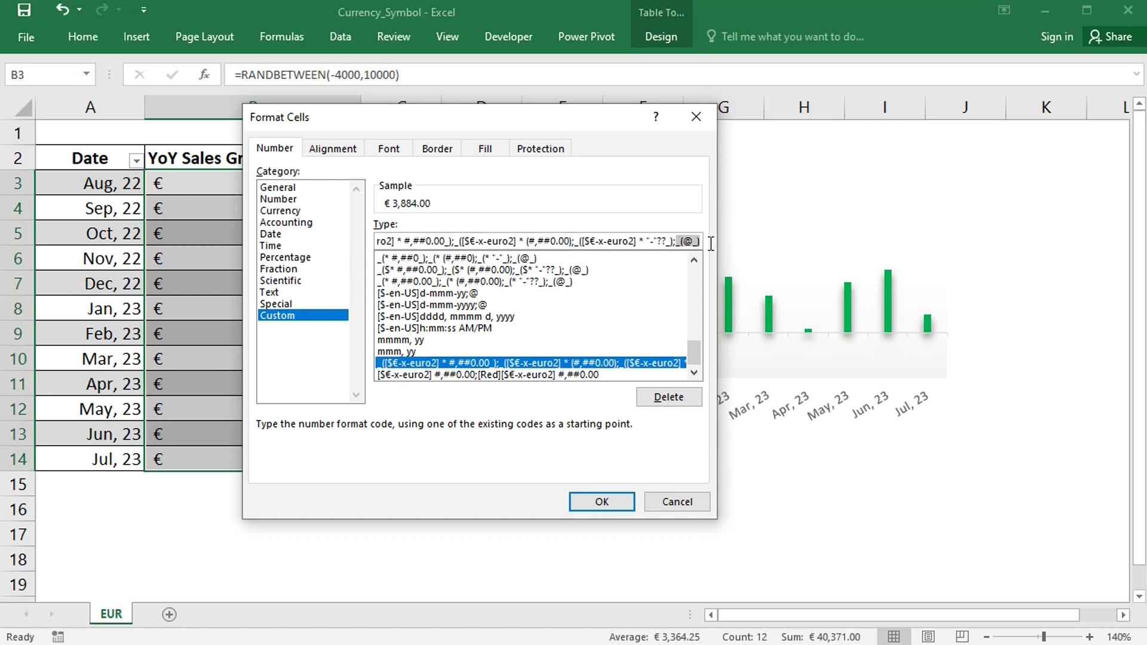
click(675, 241)
click(564, 374)
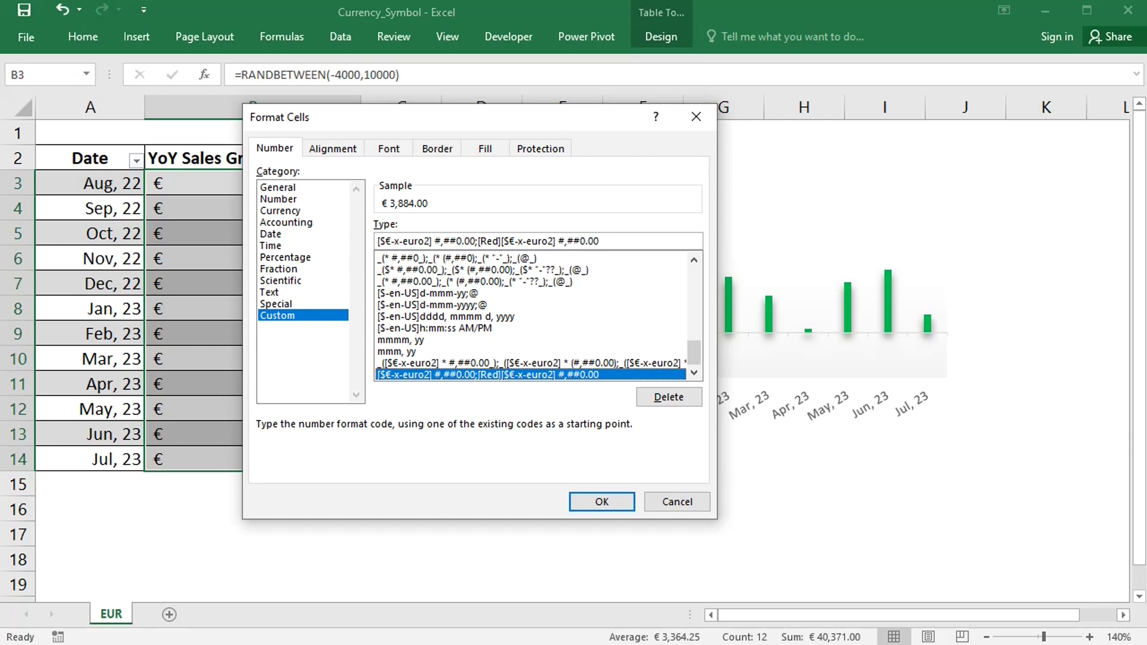
click(508, 364)
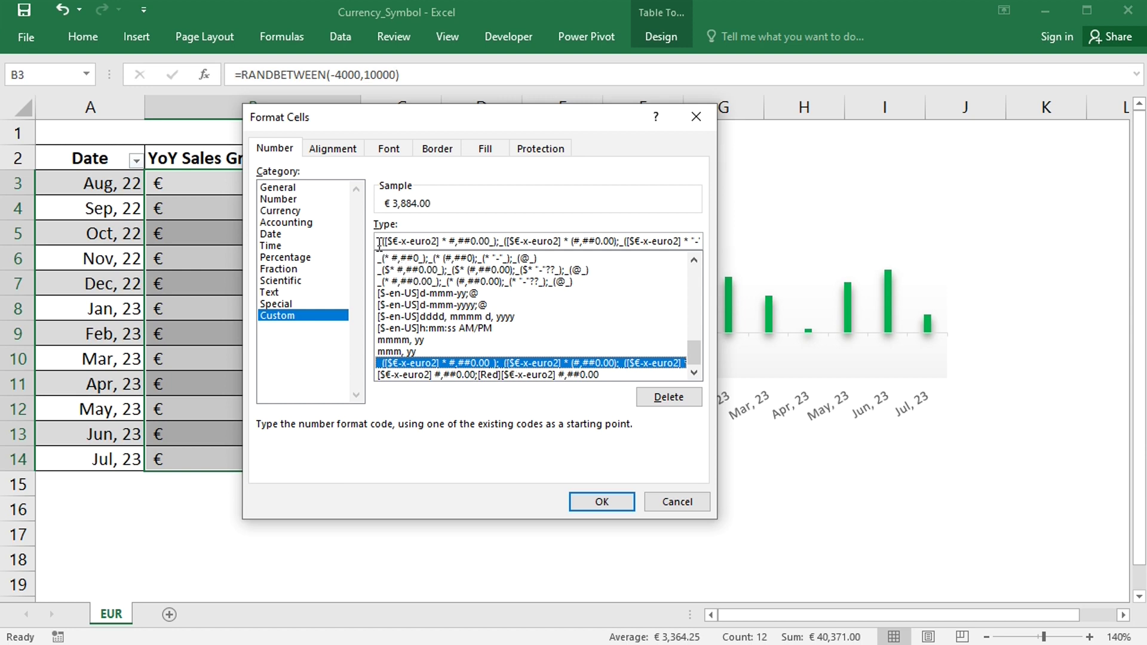
drag(378, 242, 450, 241)
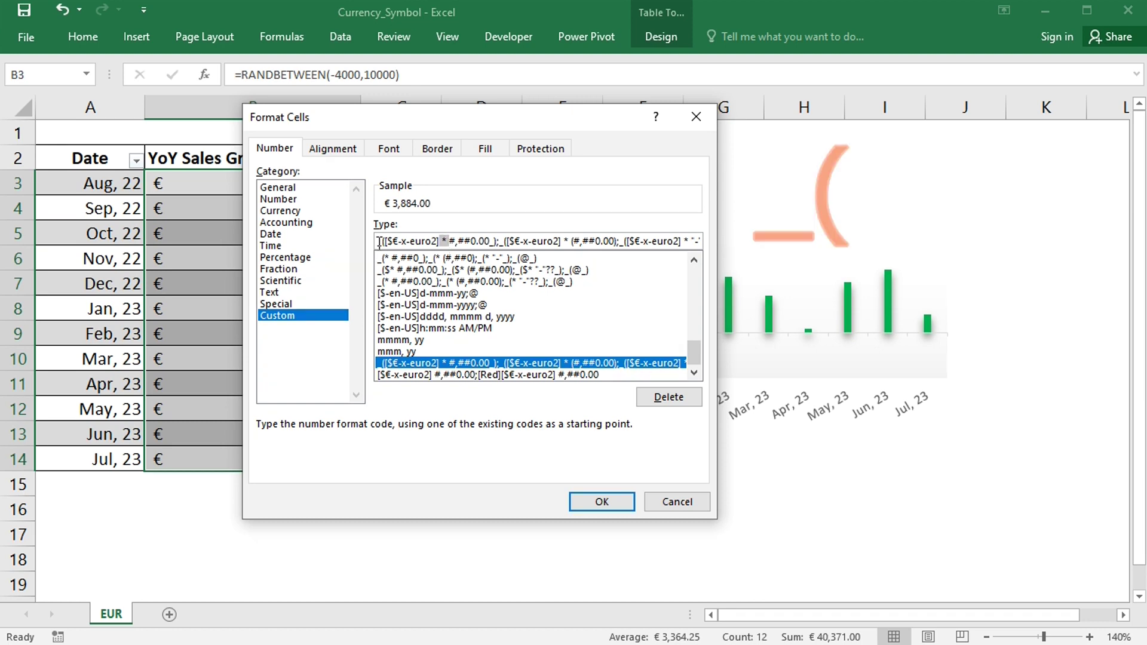
drag(378, 242, 384, 242)
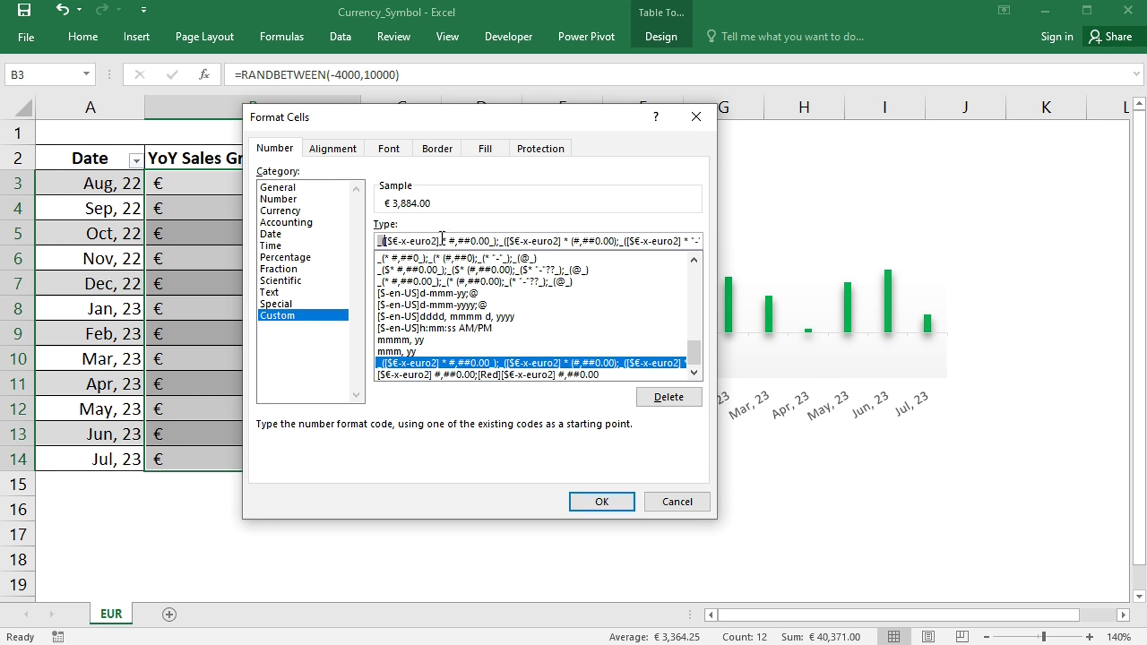
drag(441, 237, 448, 237)
drag(491, 242, 498, 245)
drag(572, 241, 619, 240)
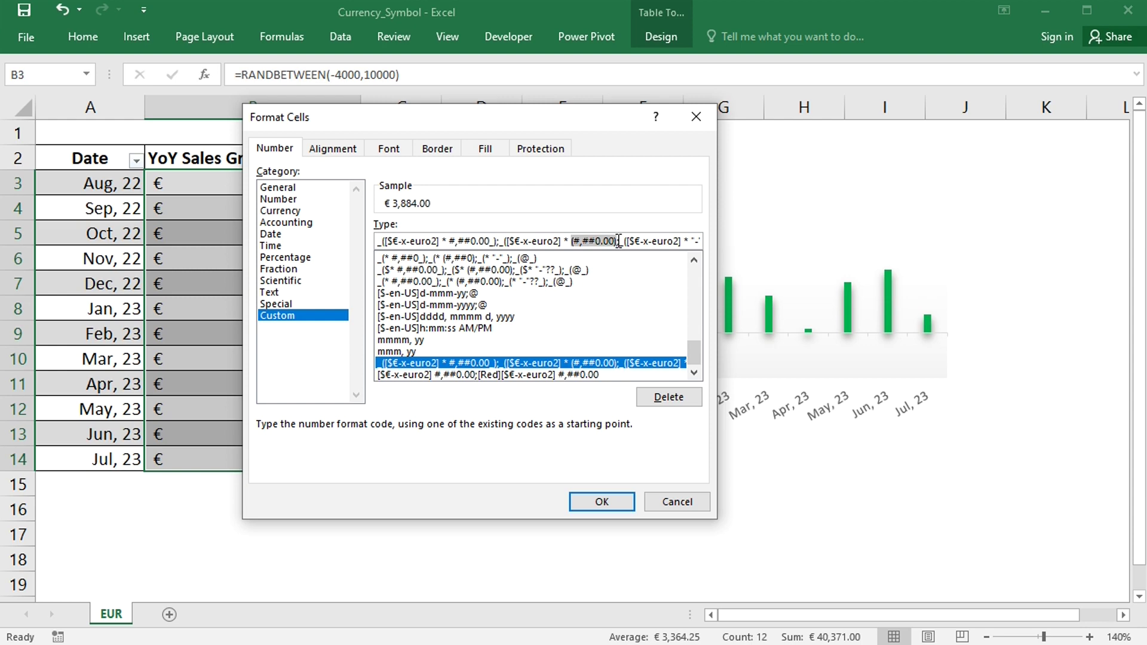
click(501, 363)
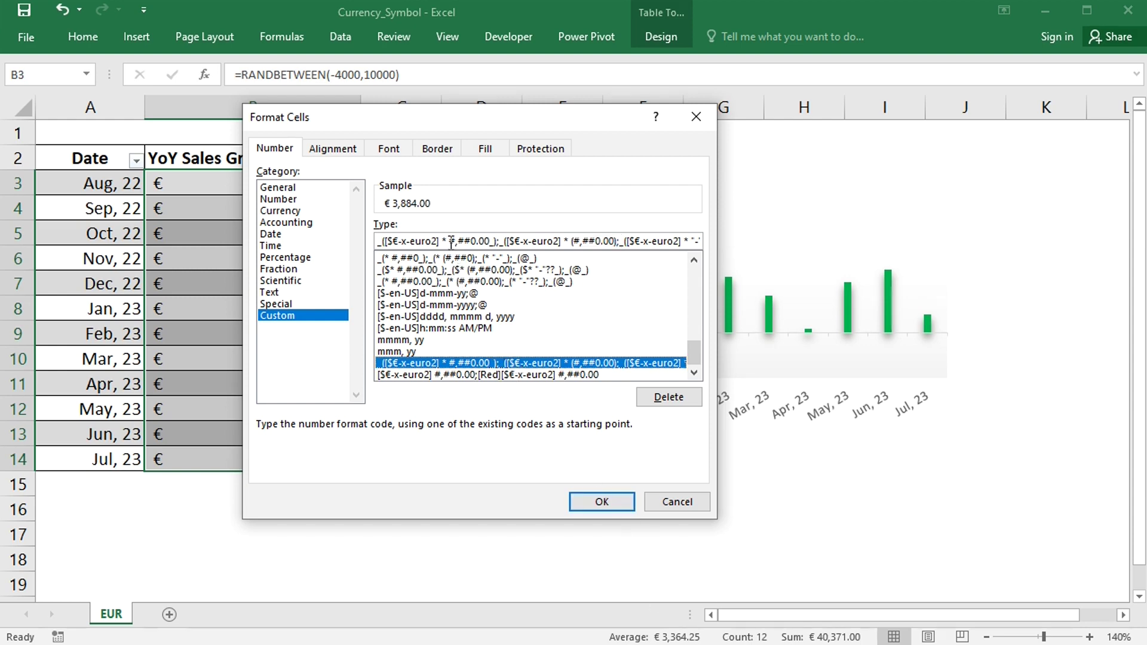
mouse_move(449, 241)
mouse_down()
mouse_move(480, 241)
mouse_move(471, 241)
mouse_up()
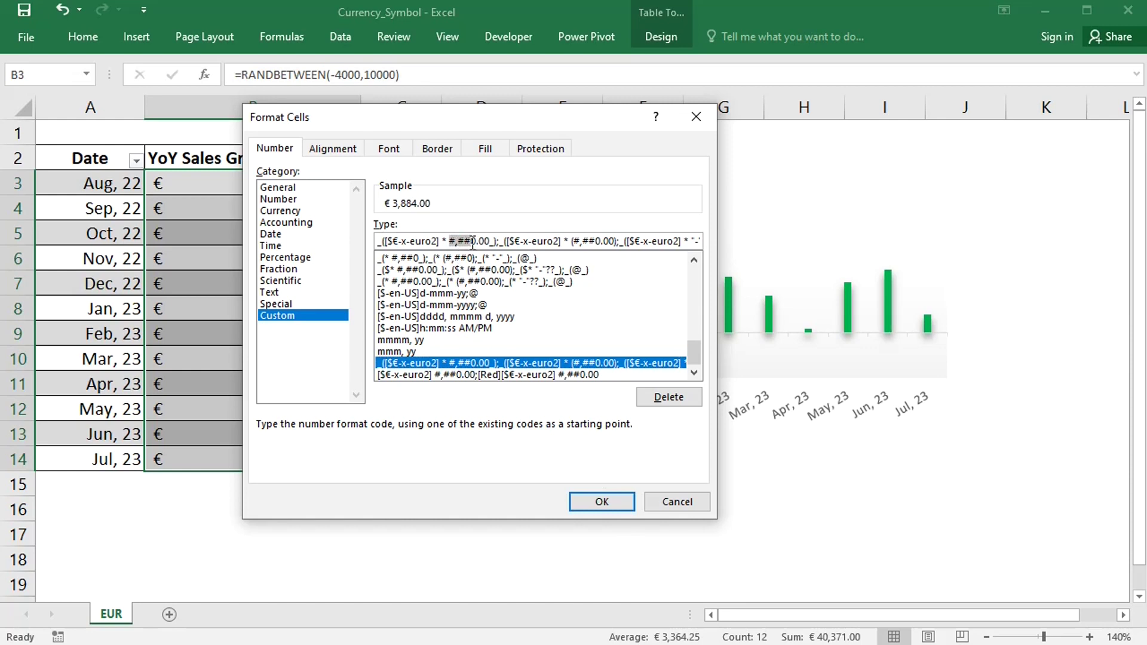
drag(471, 241, 490, 241)
Step: Prefix the format sections with [Color10], [Red] and [Yellow], remove the text section, and apply
click(497, 363)
drag(510, 120, 649, 117)
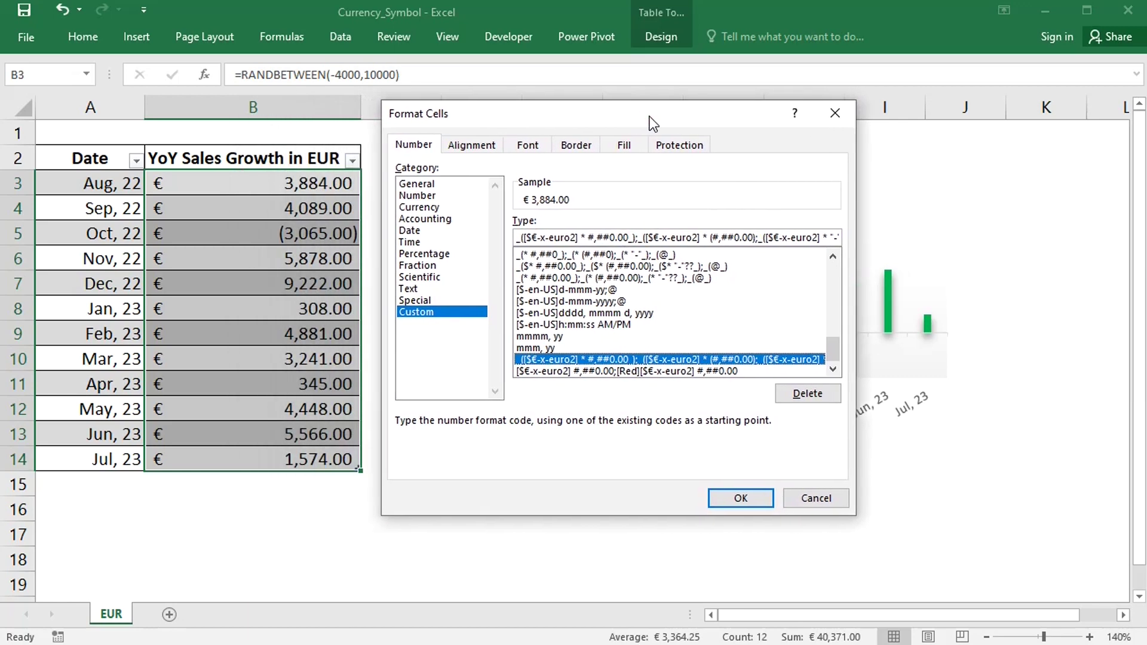
click(517, 238)
text([Colo)
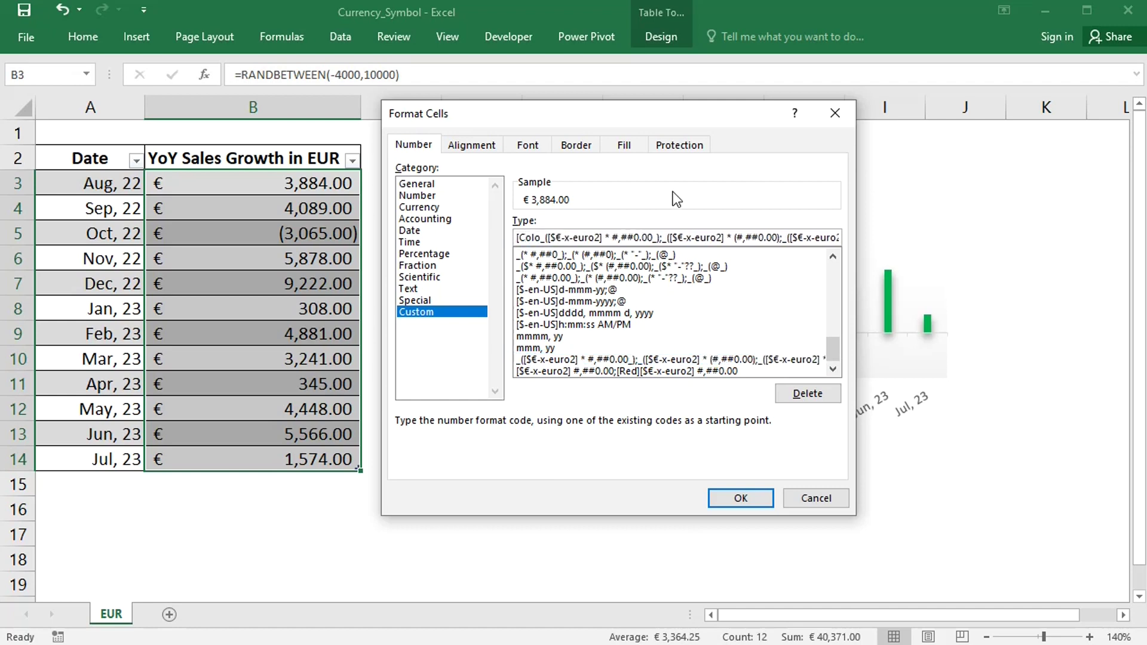
text(r10)
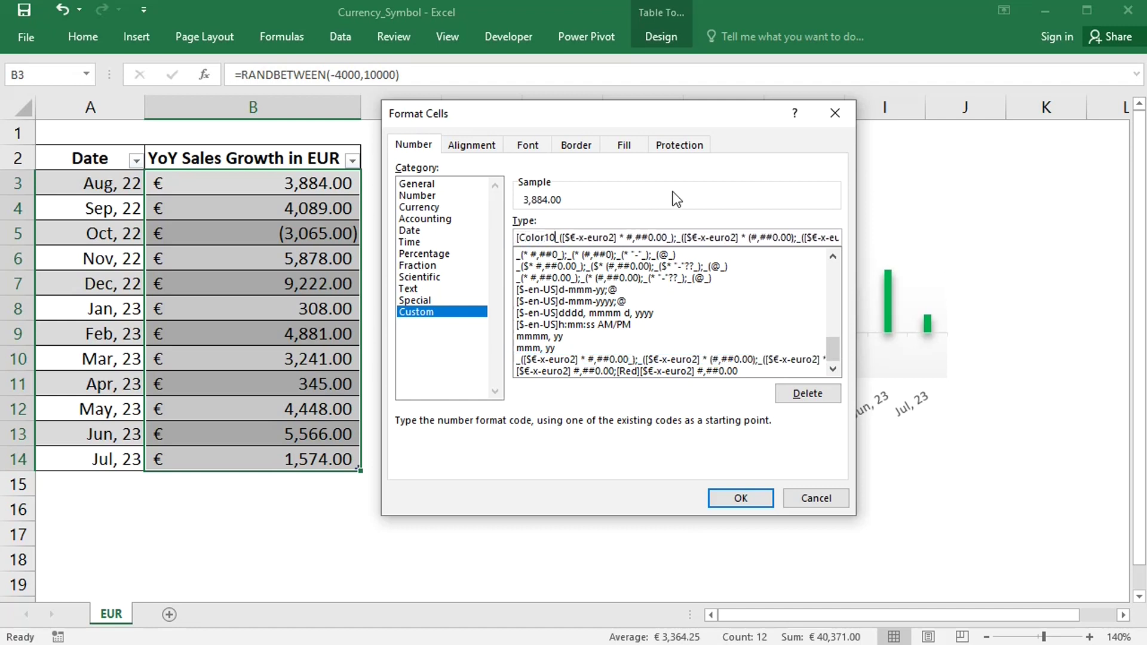
text(])
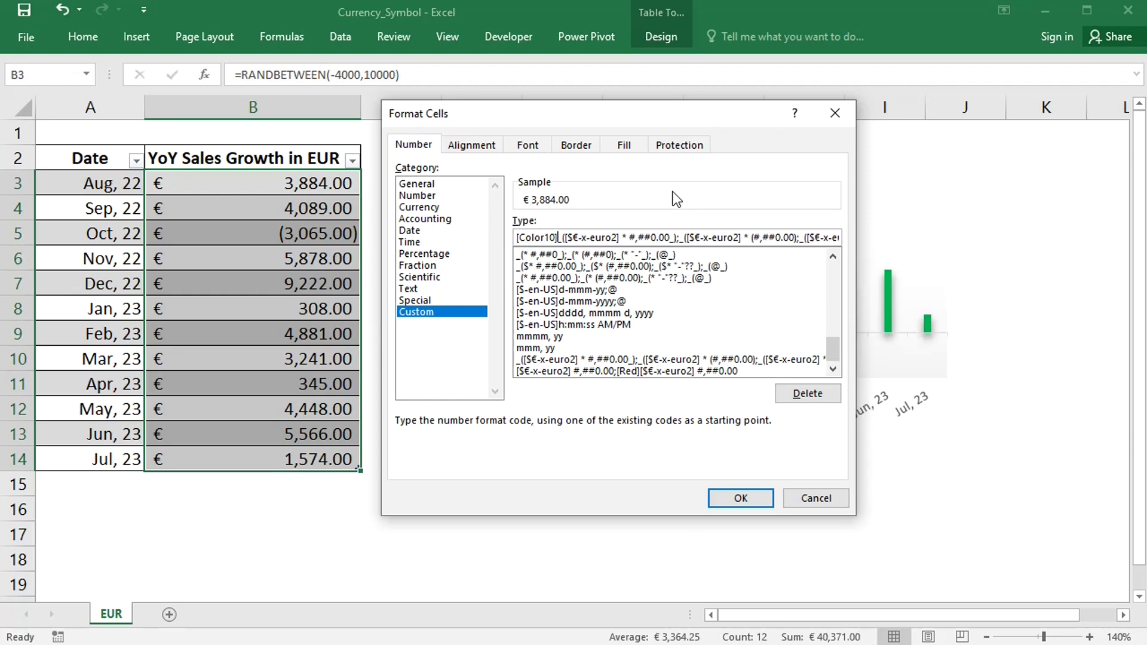
text(__)
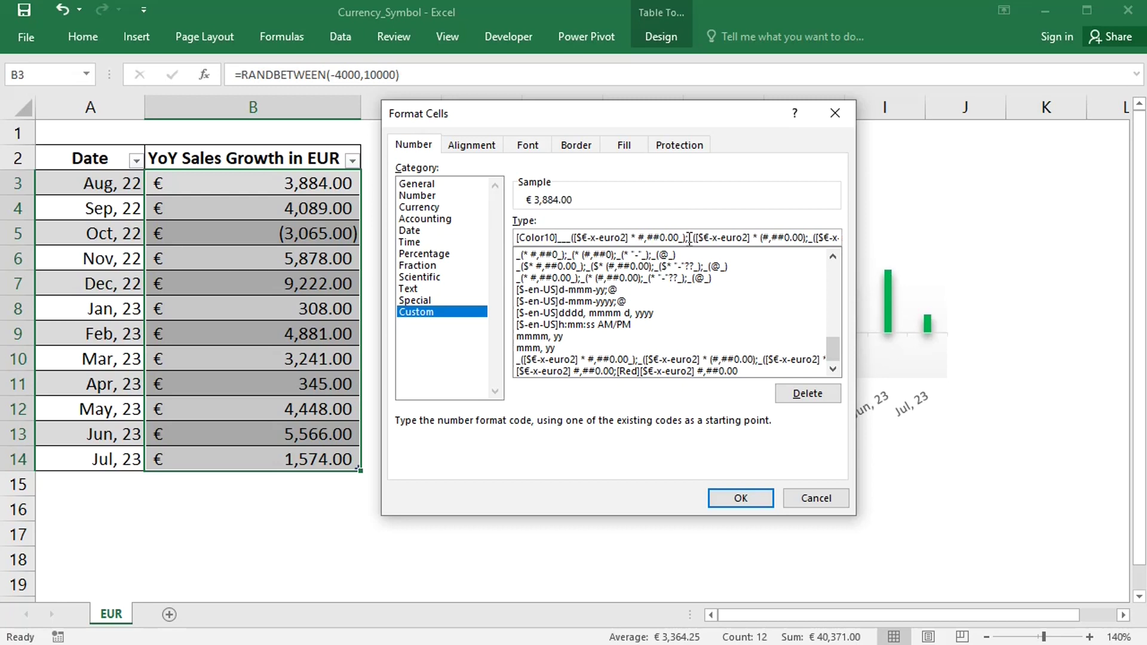
text([Red])
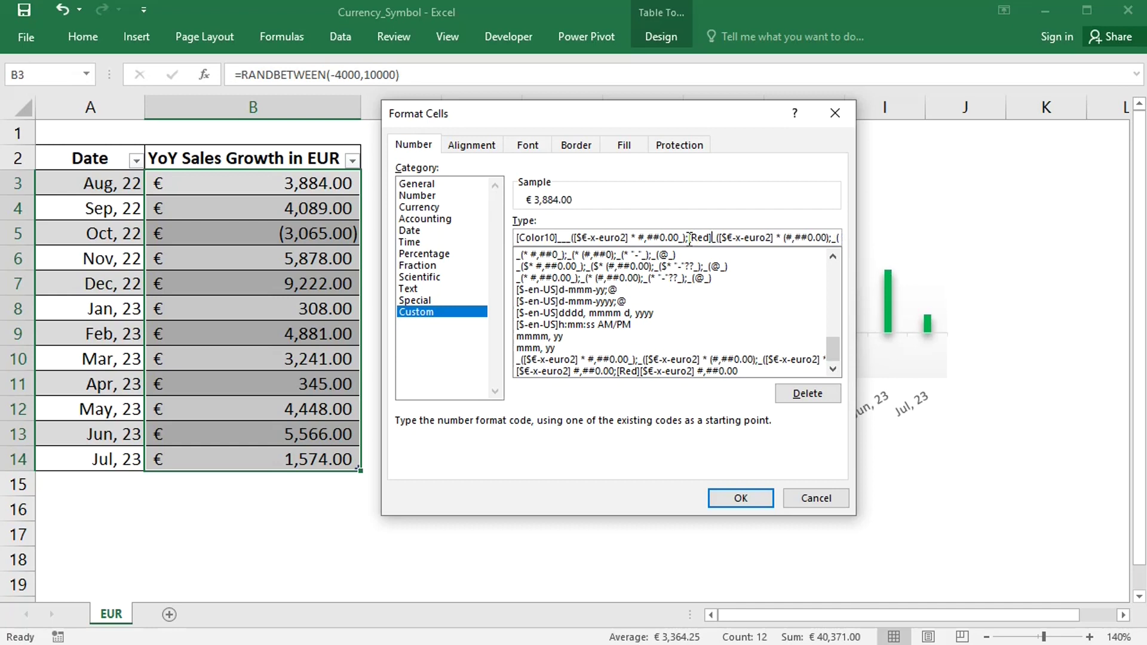
text(__)
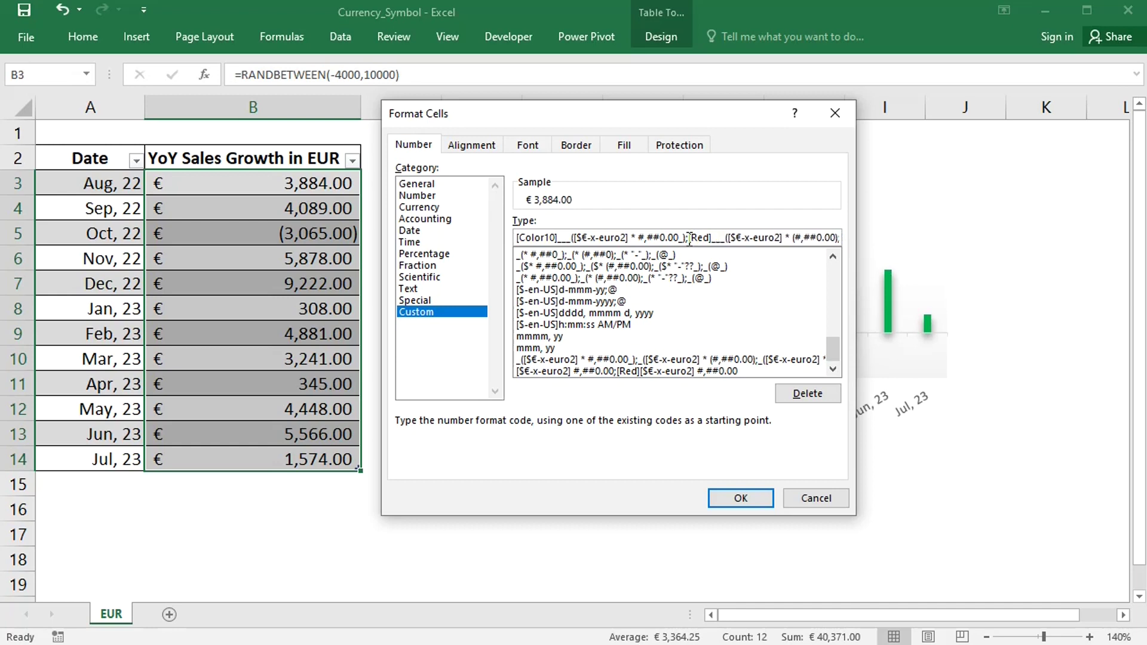
key(Right)
key(Right)
key(Right)
key(Right)
key(Right)
key(Right)
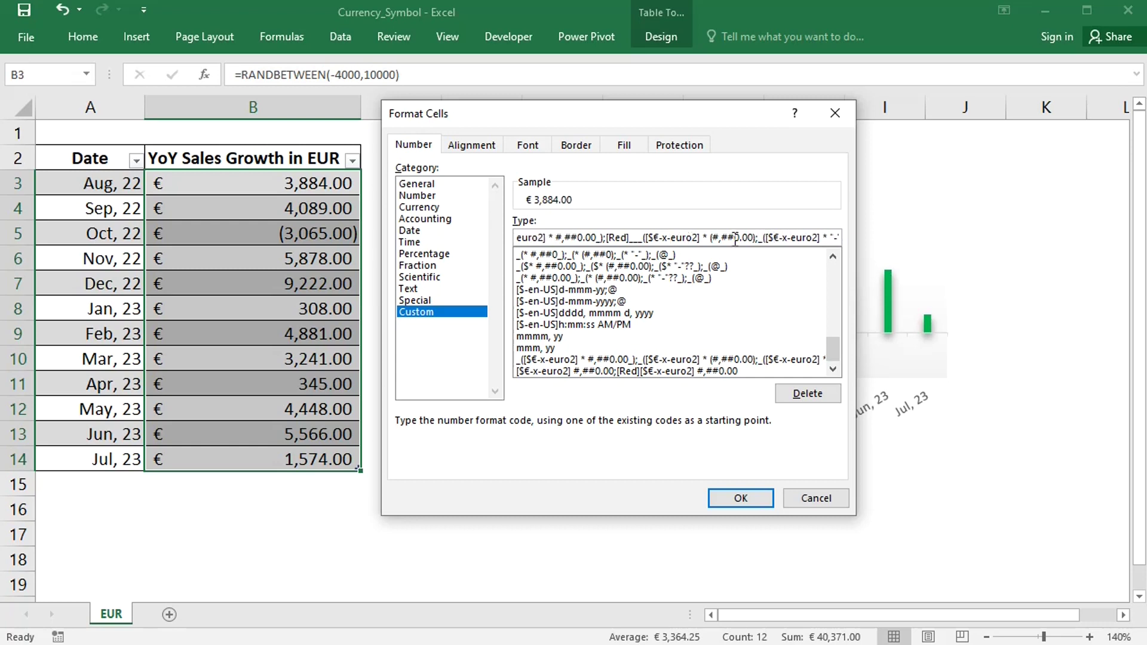
click(759, 238)
text([Yellow]__)
key(Right)
key(Right)
key(Right)
key(Right)
key(Right)
key(Right)
key(Right)
key(Right)
key(Right)
key(Right)
key(Right)
key(Right)
key(Right)
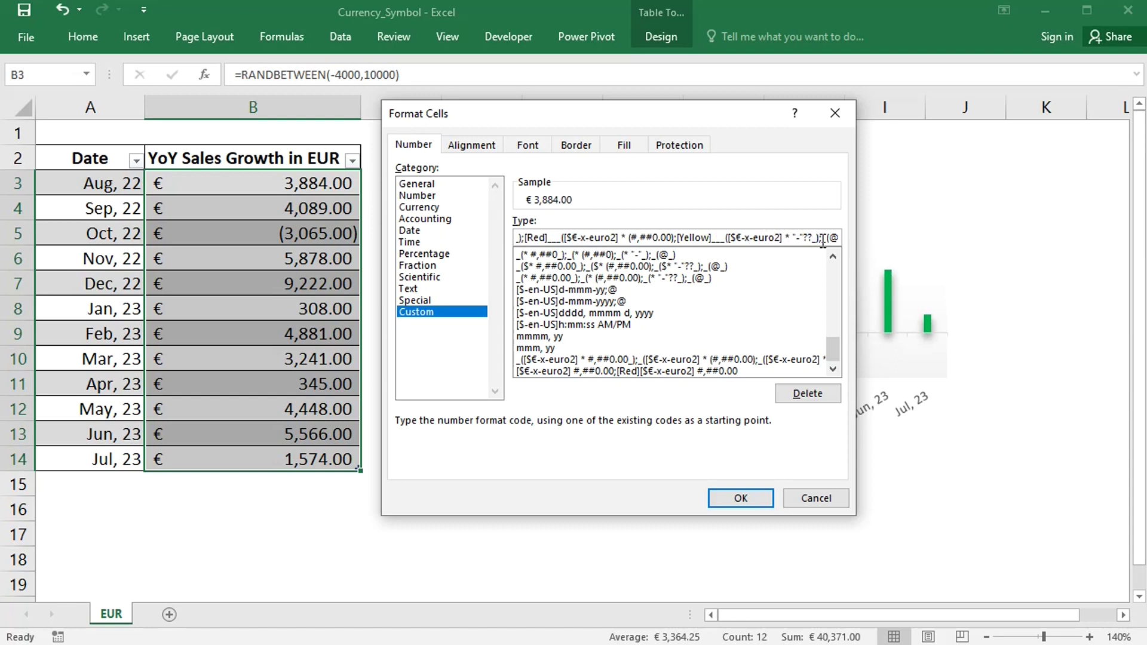
text())
key(Delete)
key(Delete)
key(Delete)
key(Delete)
click(740, 498)
click(295, 489)
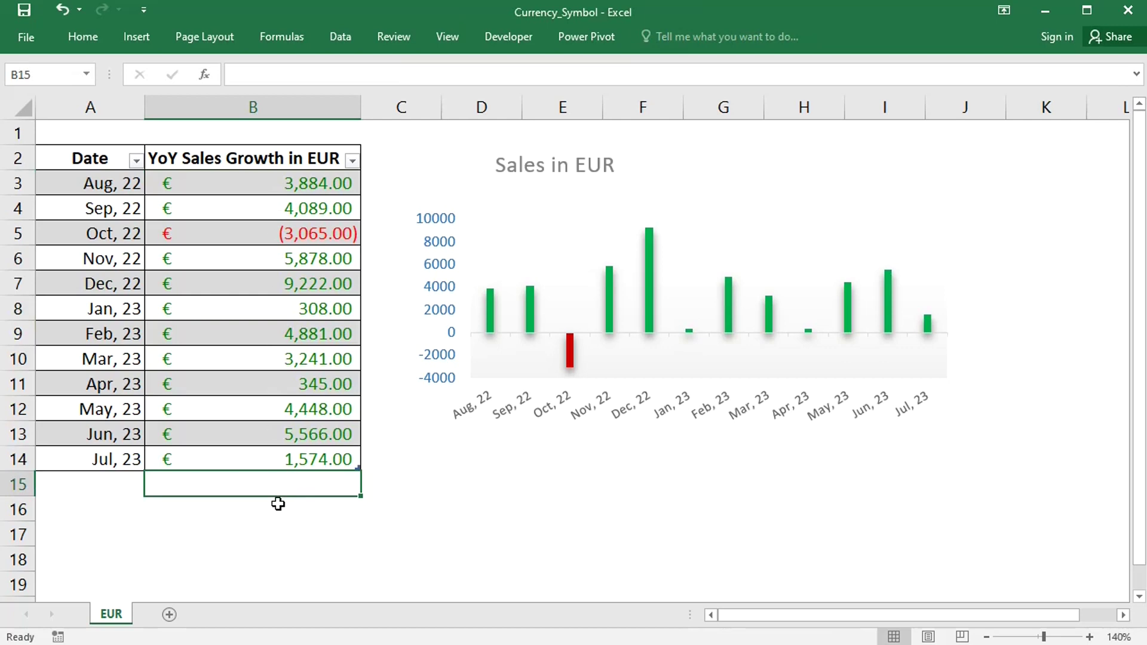
Step: Save the workbook so new random figures appear, negatives shown in red
click(23, 11)
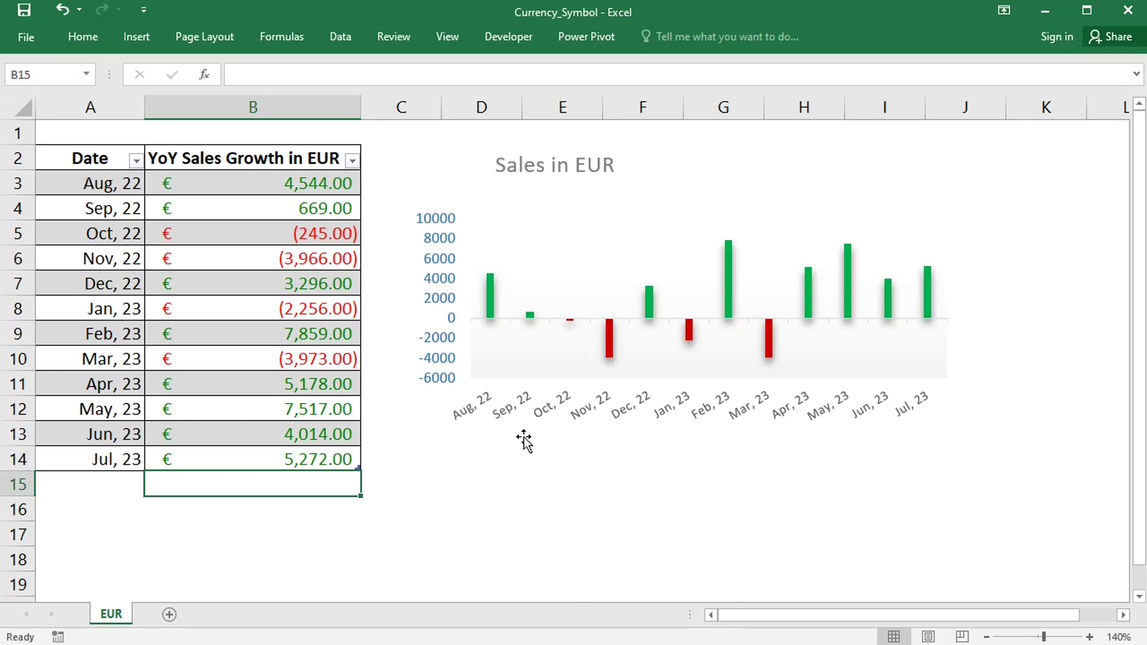
Step: Format the chart's vertical axis as Currency with the € Euro (123 €) symbol
double_click(445, 281)
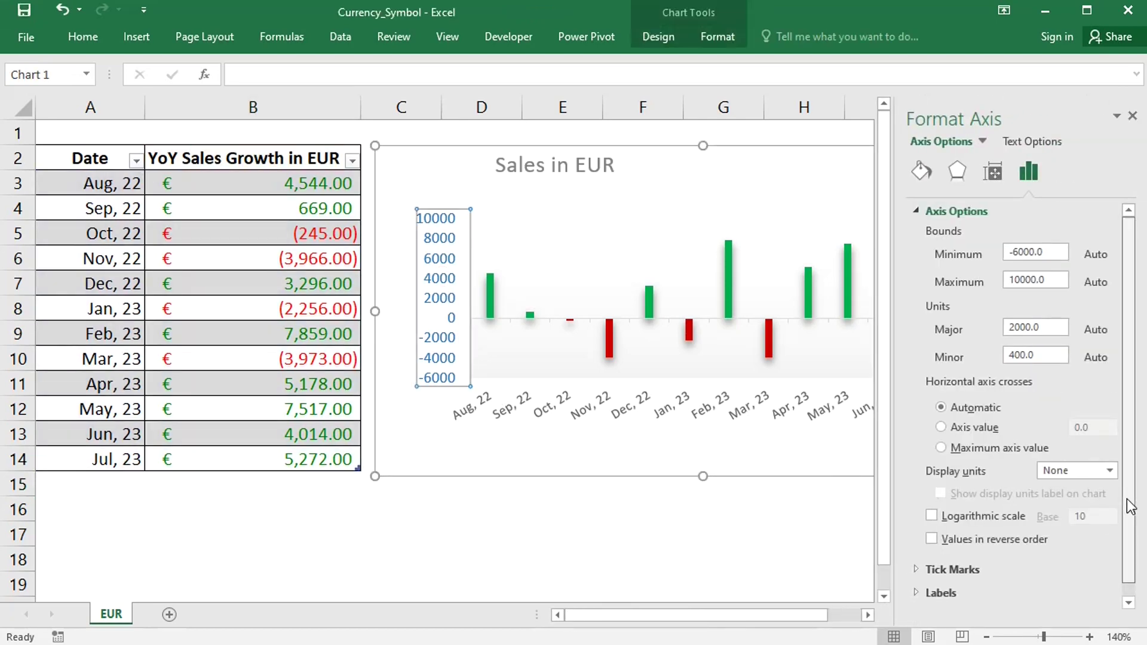
drag(1127, 508, 1131, 561)
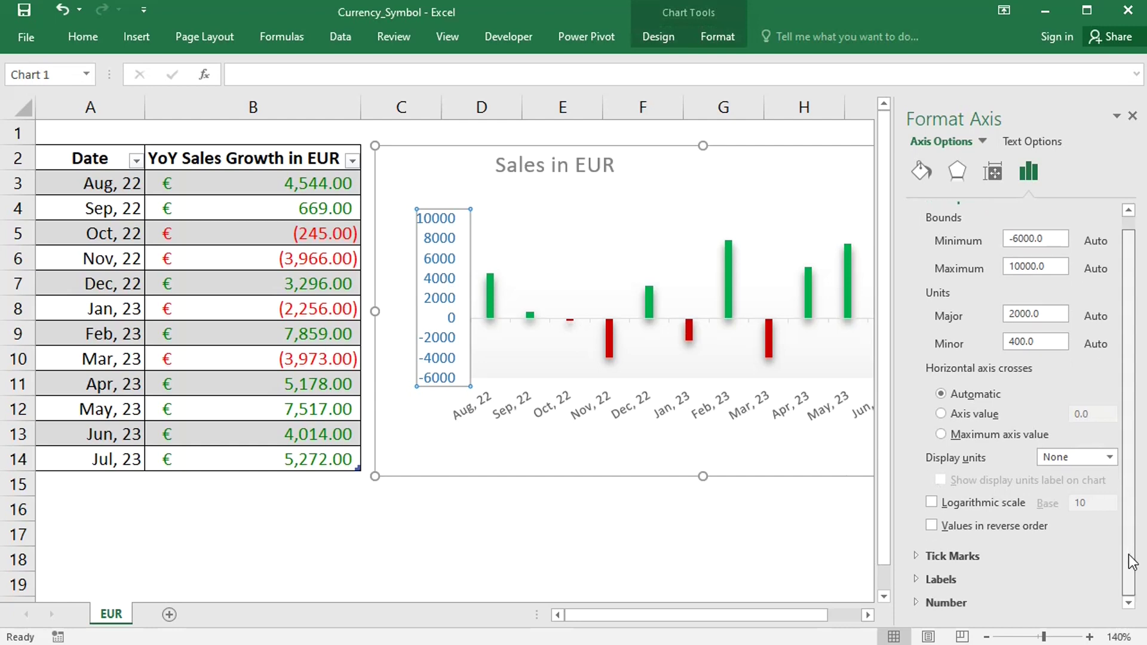
click(943, 604)
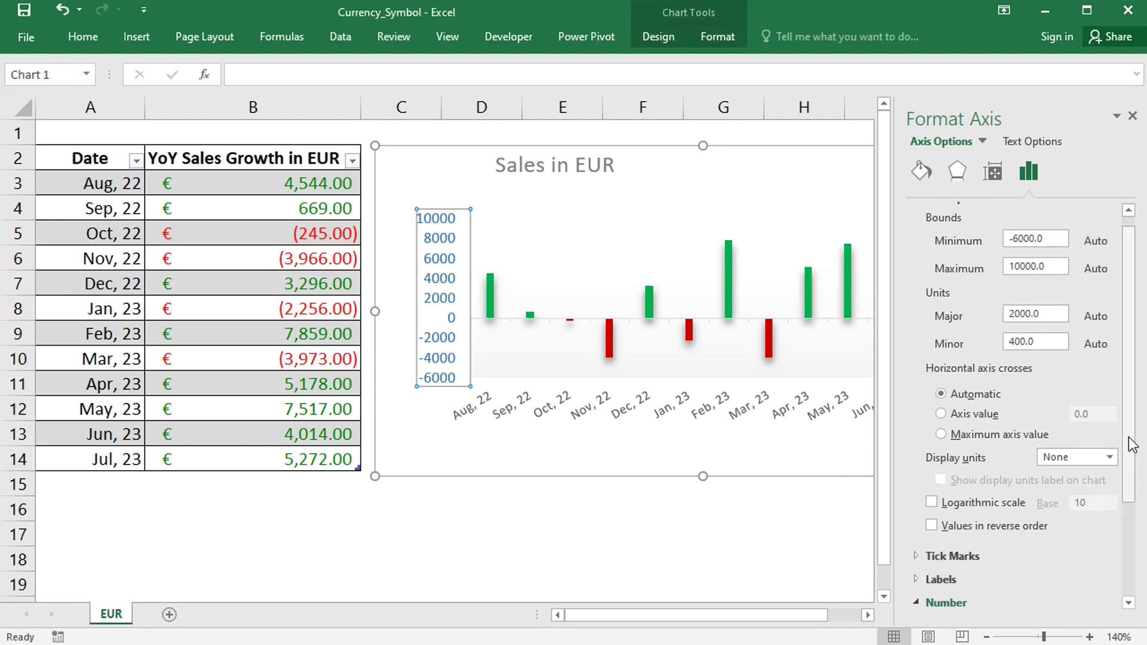
drag(1130, 448, 1132, 566)
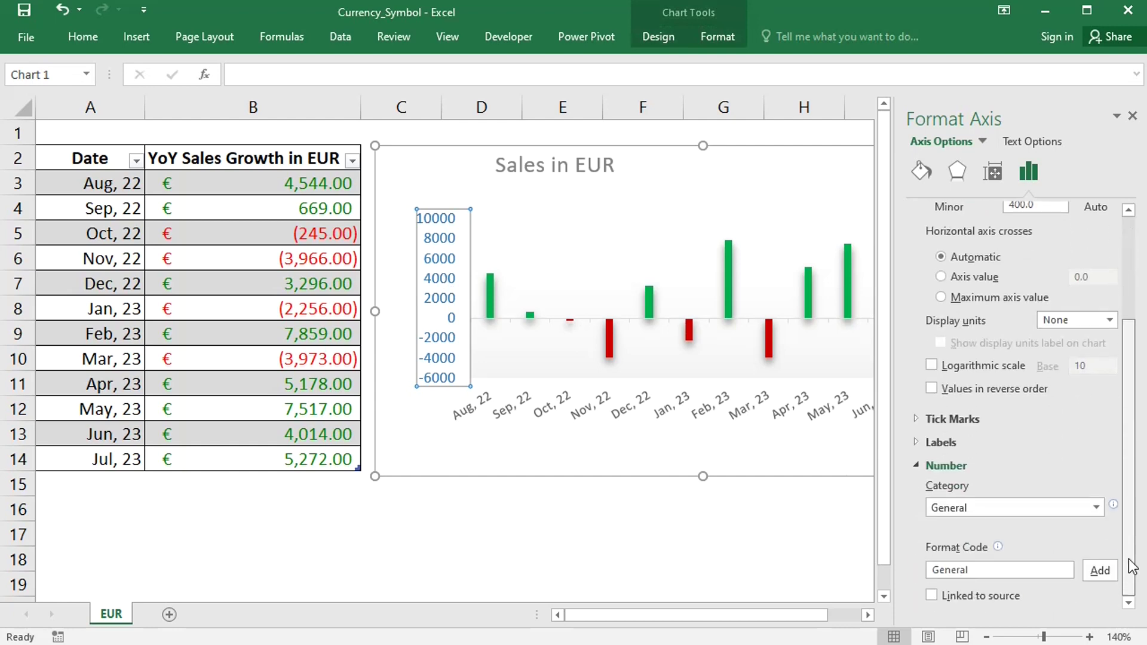
click(1128, 603)
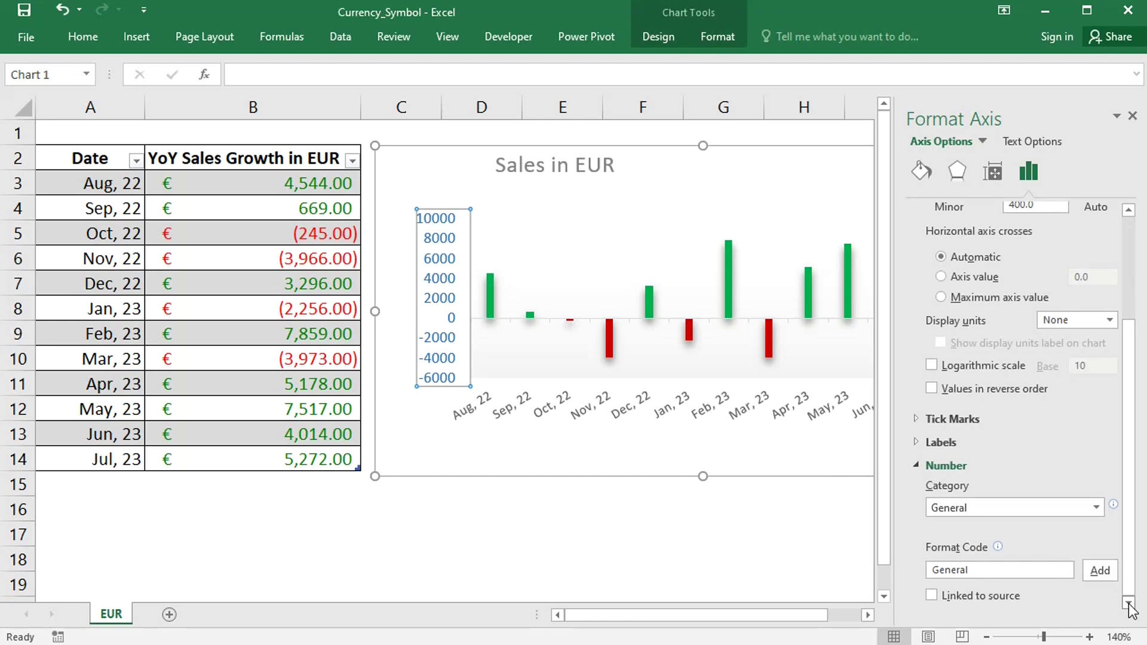
click(1096, 509)
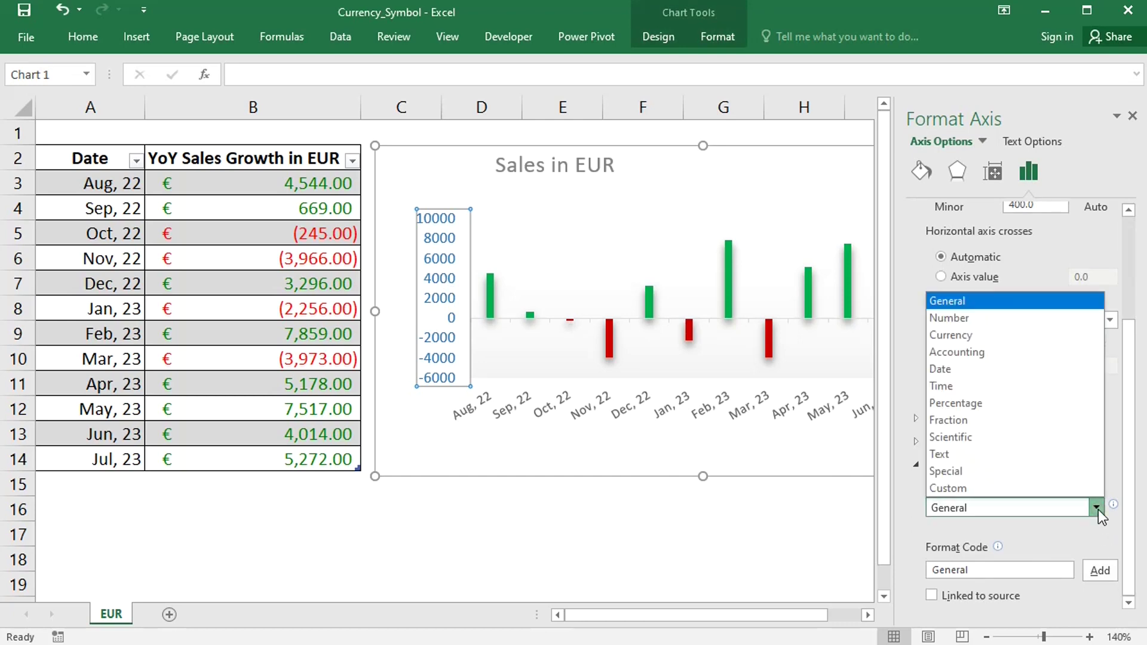
click(980, 335)
scroll(1130, 394, down, 3)
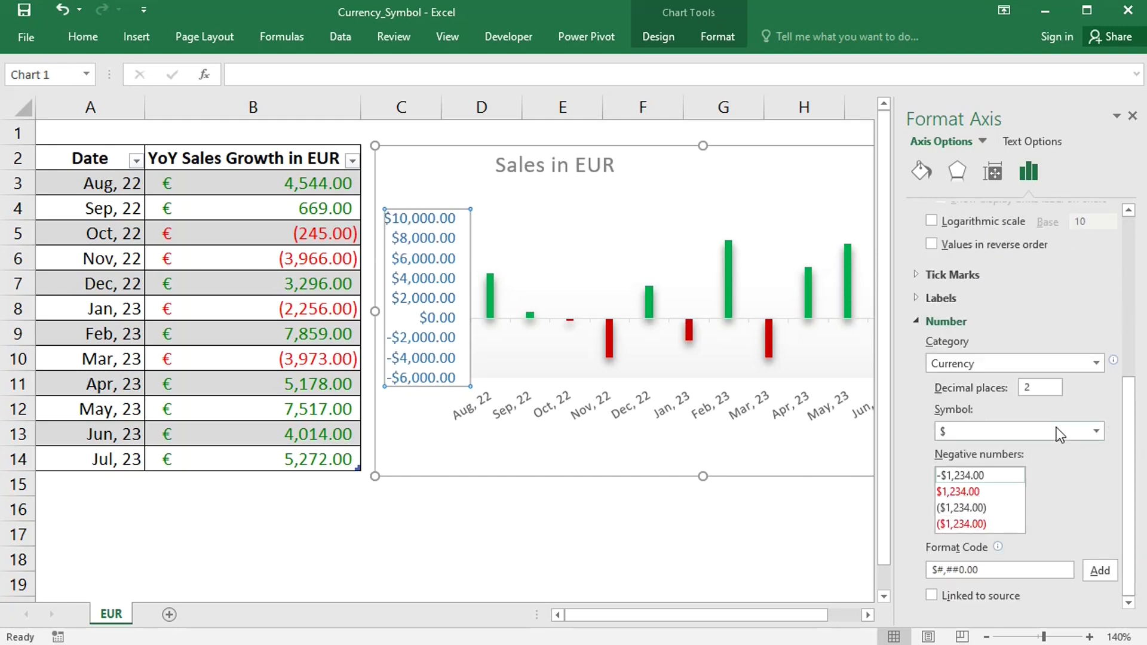
click(1095, 431)
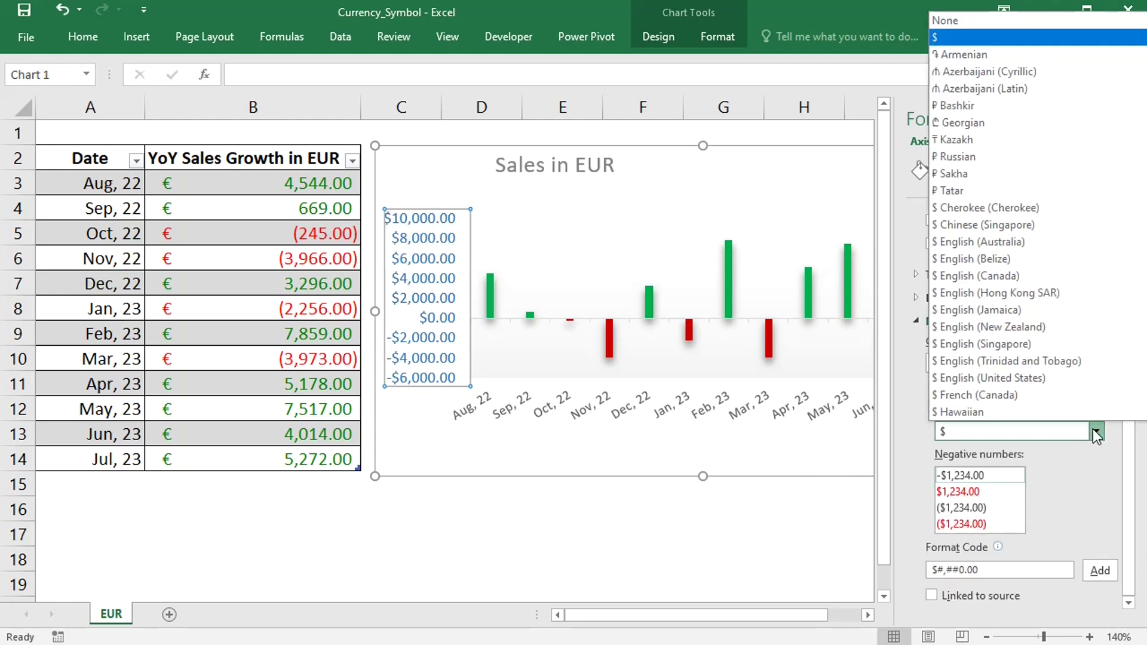
scroll(1015, 215, down, 15)
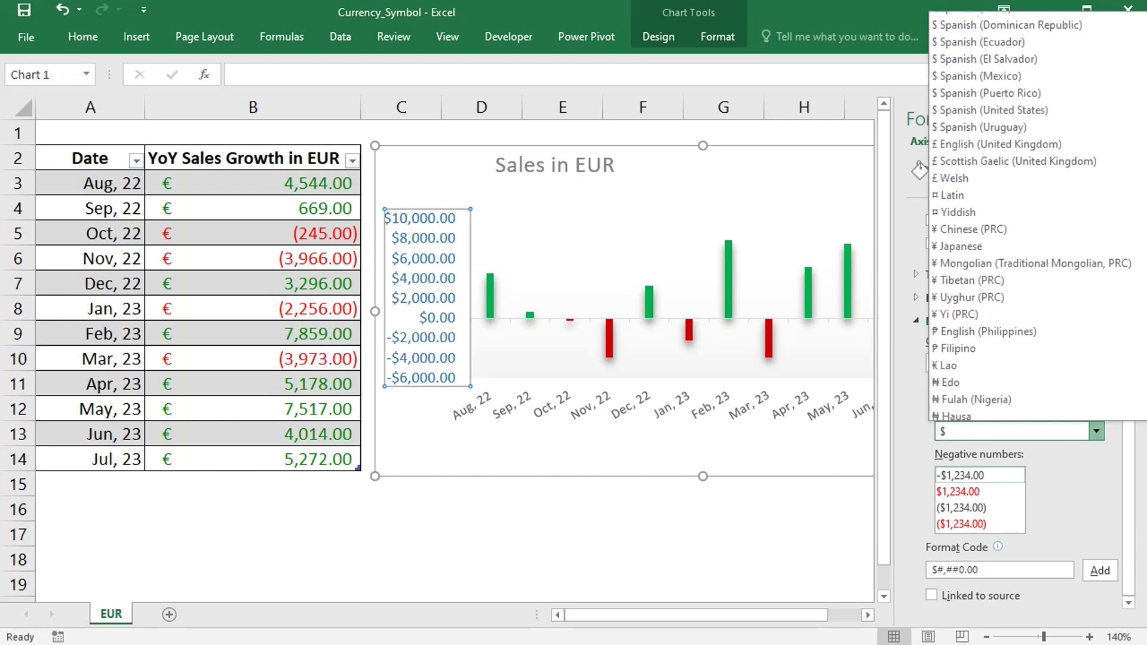
scroll(1039, 215, down, 7)
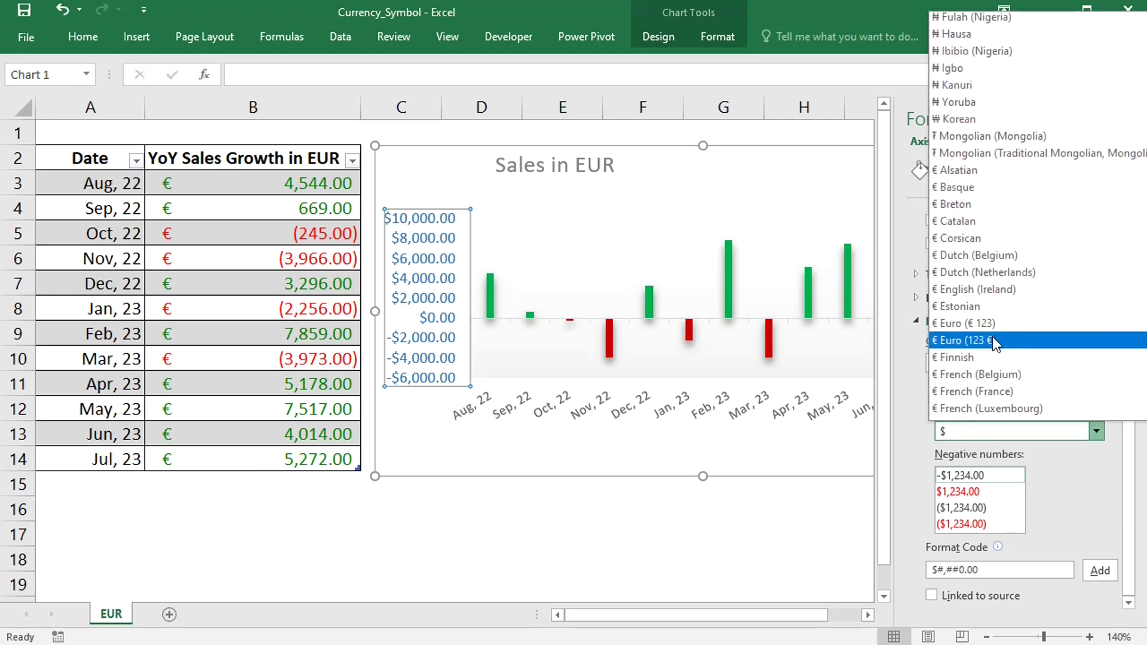
click(991, 340)
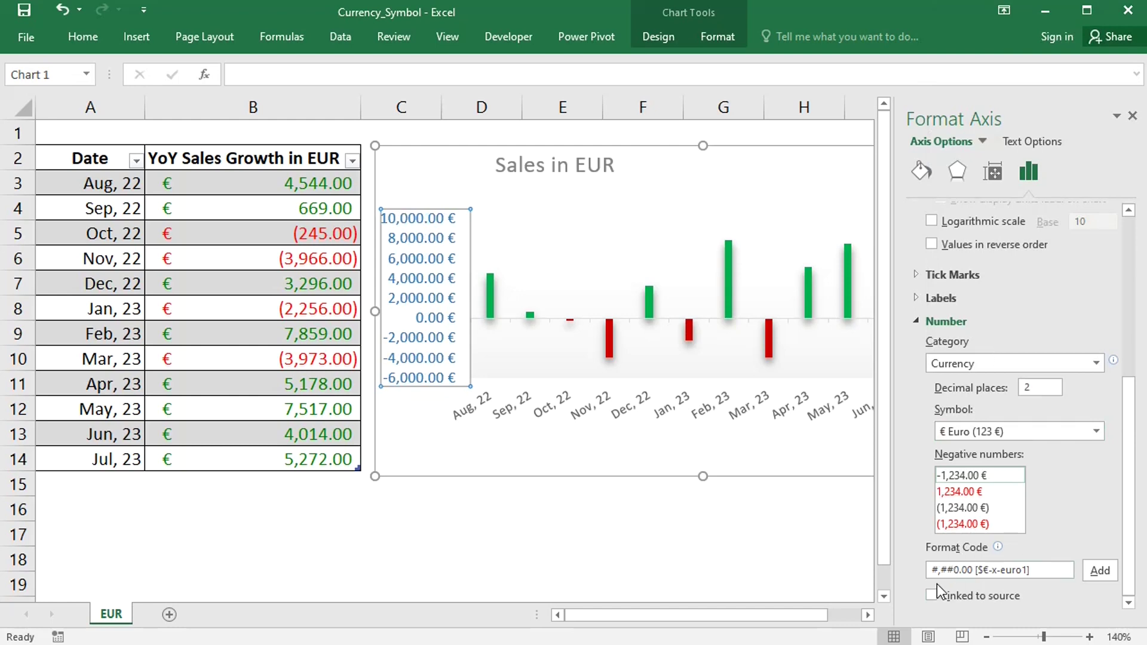
Step: Set the axis format code to [Color10]0, "Ths" €;[Color3]0, "Ths" €;[Color27]0 and add it
drag(981, 569, 896, 568)
key(ctrl+c)
key(BackSpace)
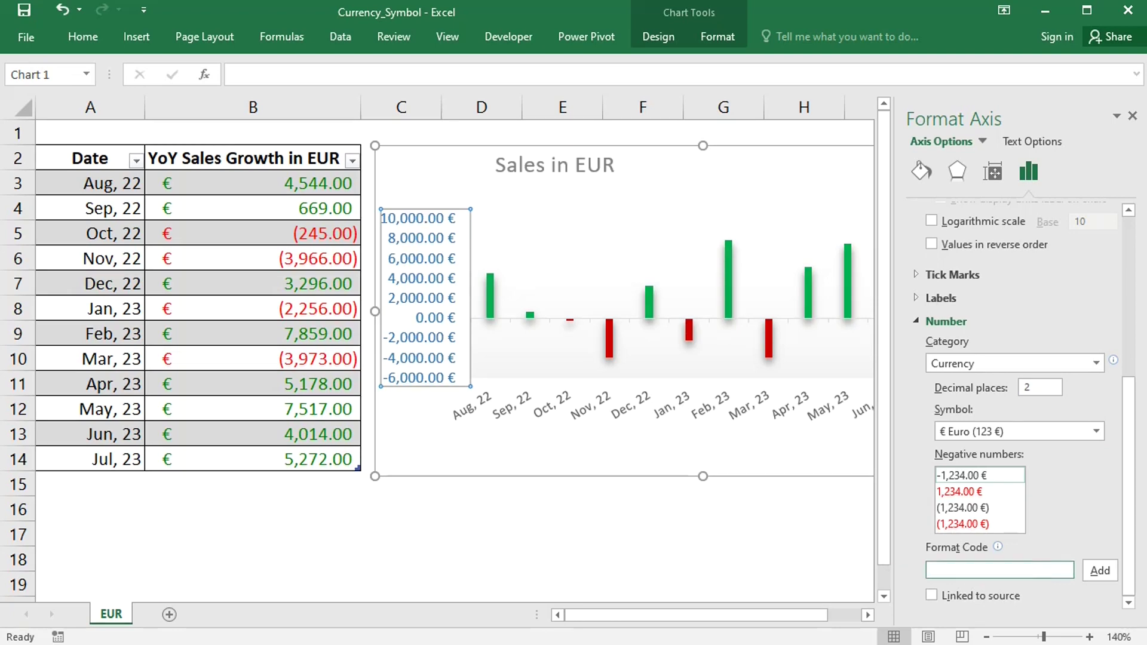
text([Color10)
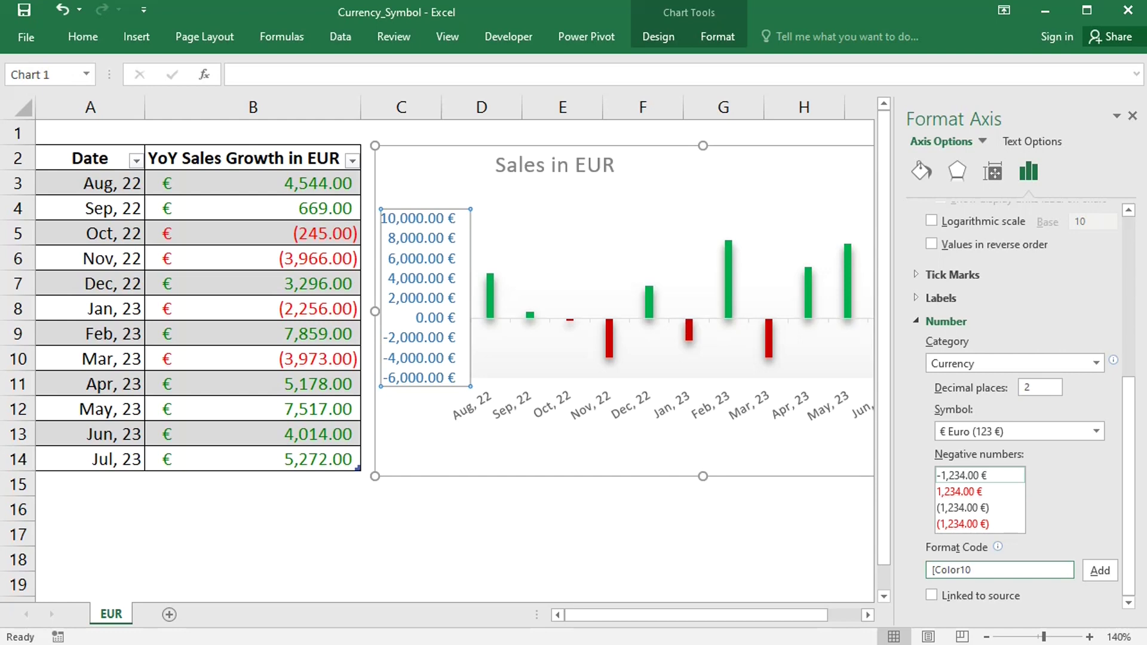
text(]0)
text(,)
text("Ths")
key(ctrl+v)
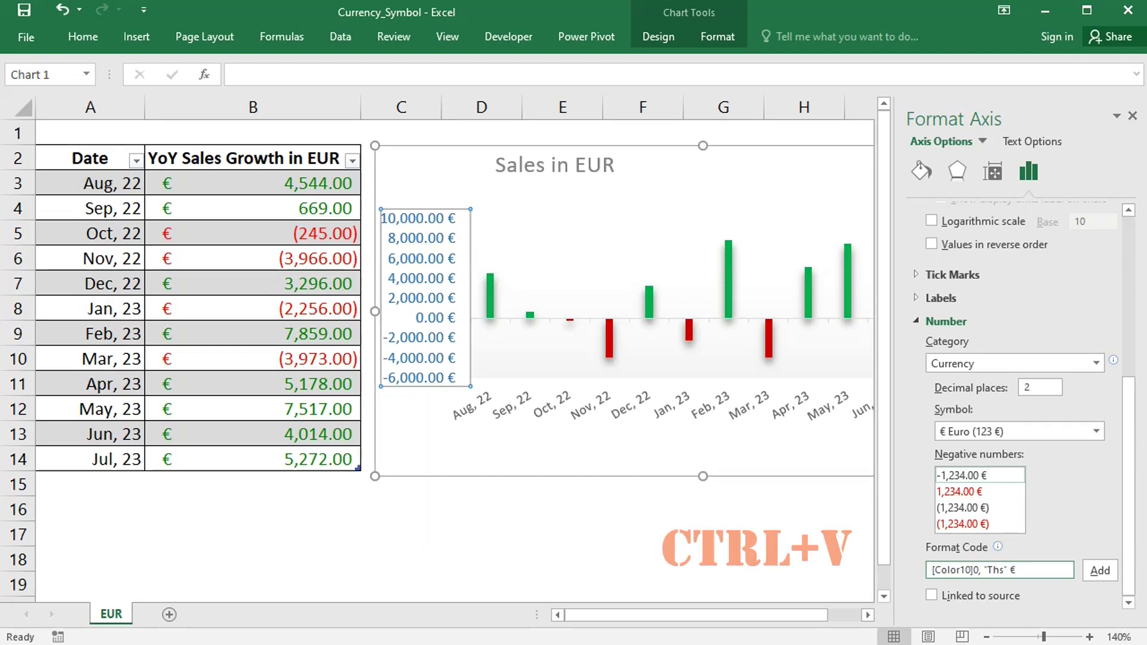
text(;)
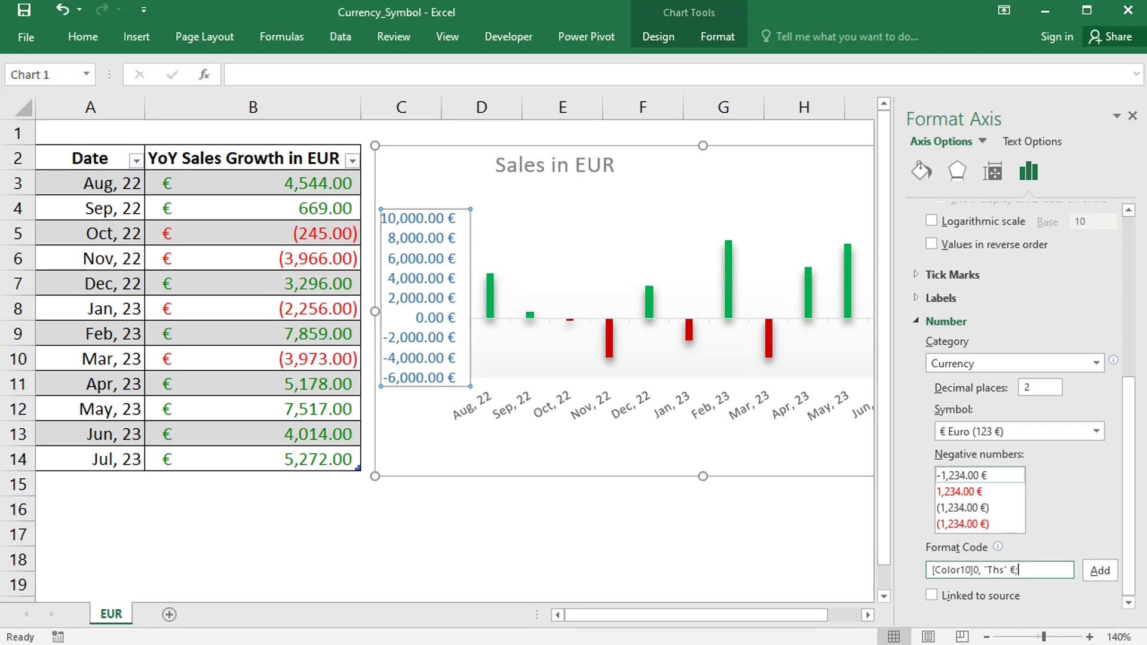
text([Colo)
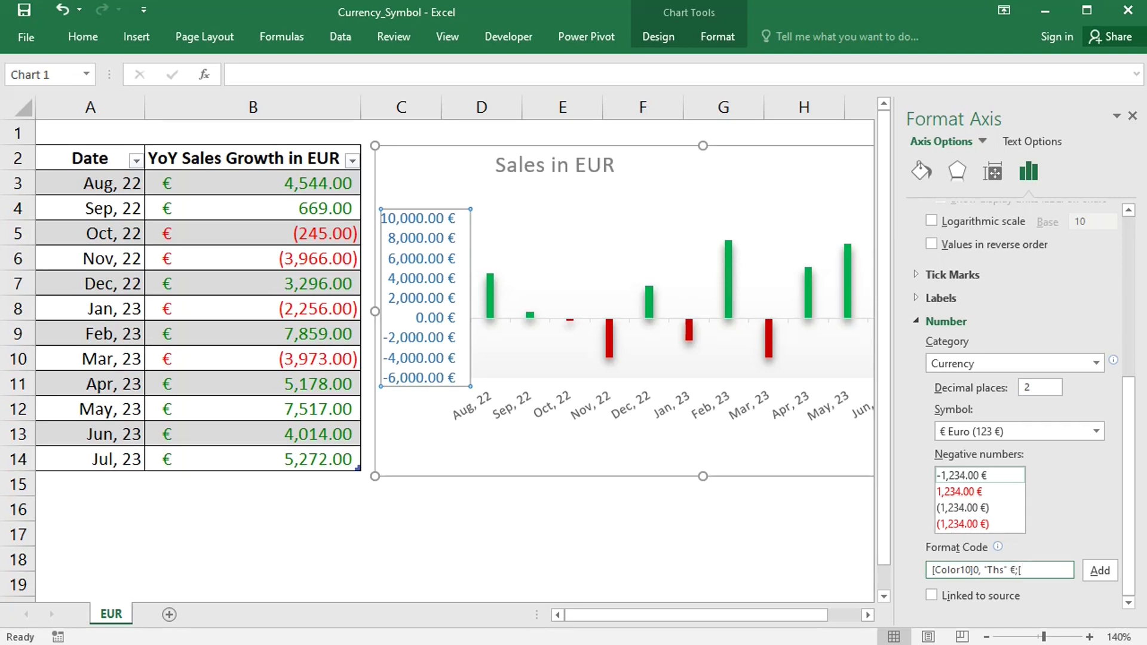
text(r3]0, "Ths)
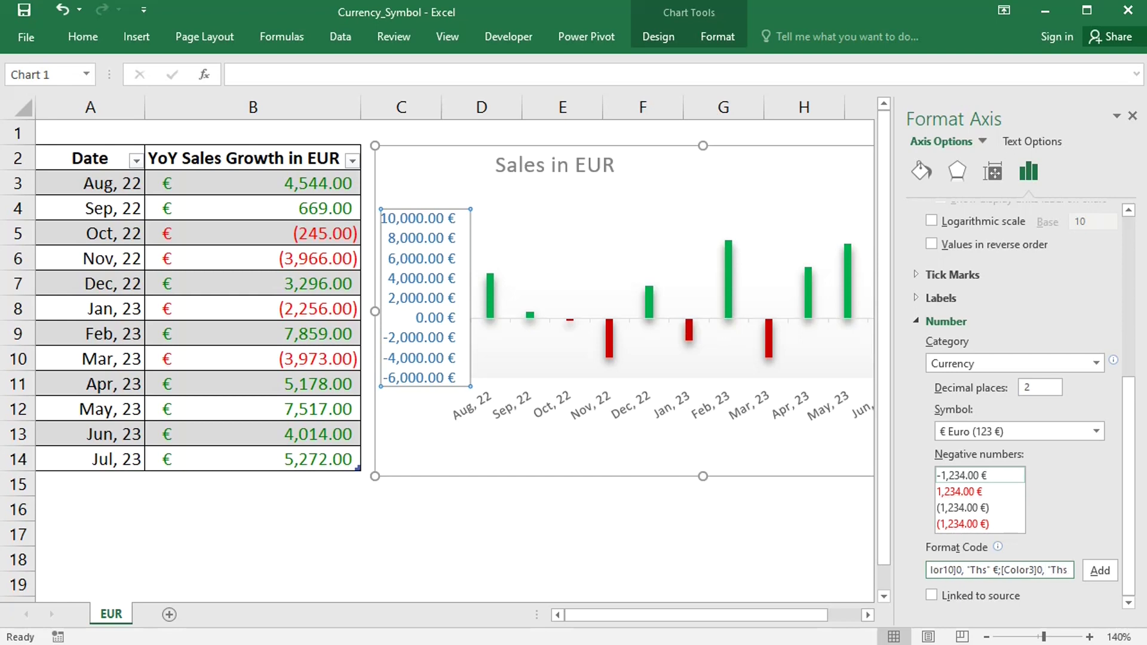
text(" €)
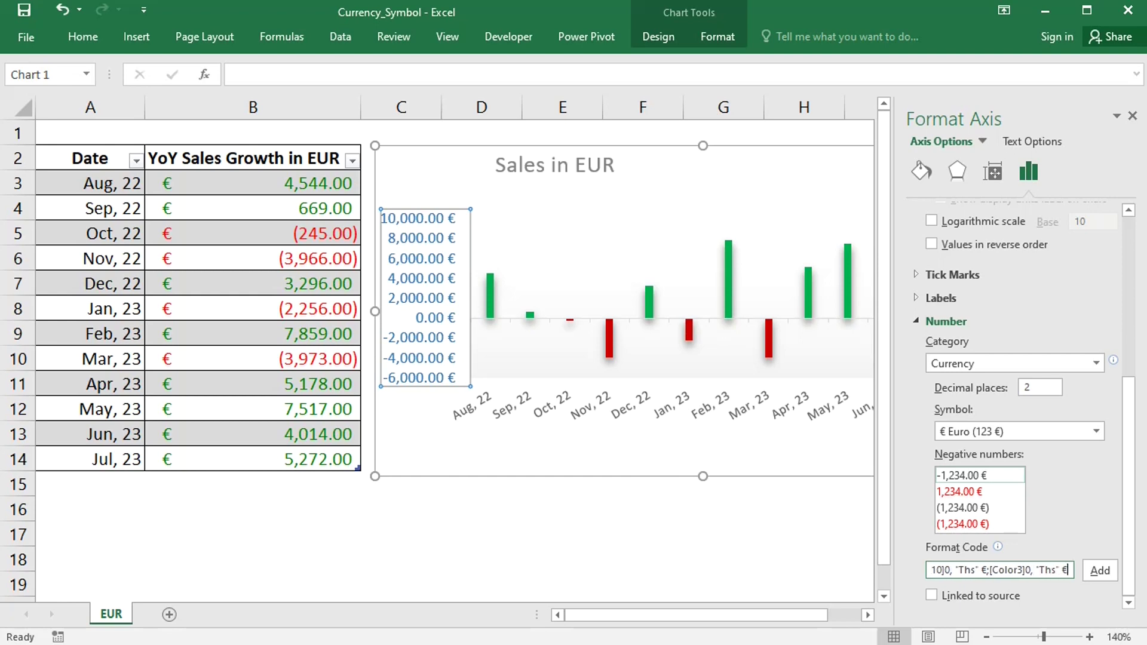
text(;)
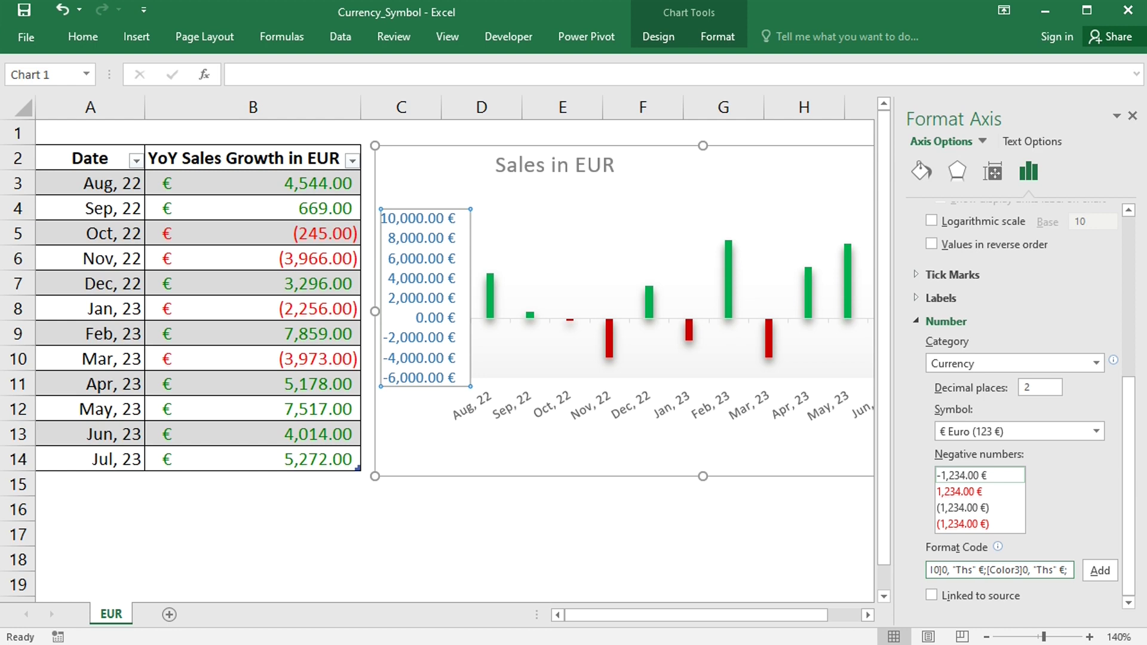
text([Color)
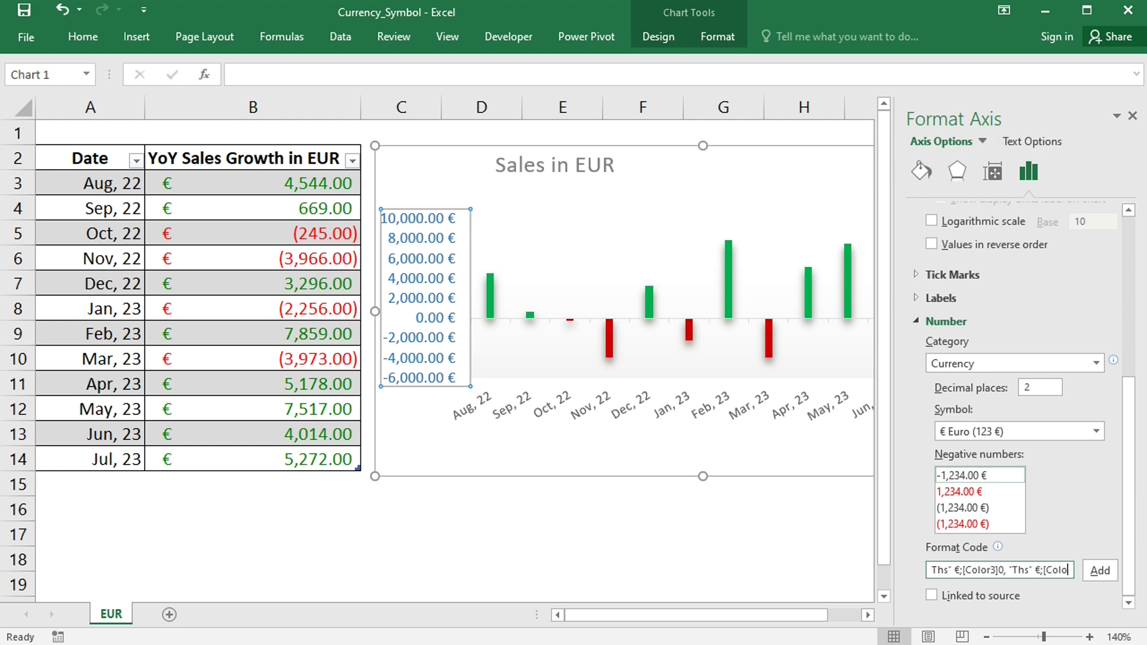
text(27]0)
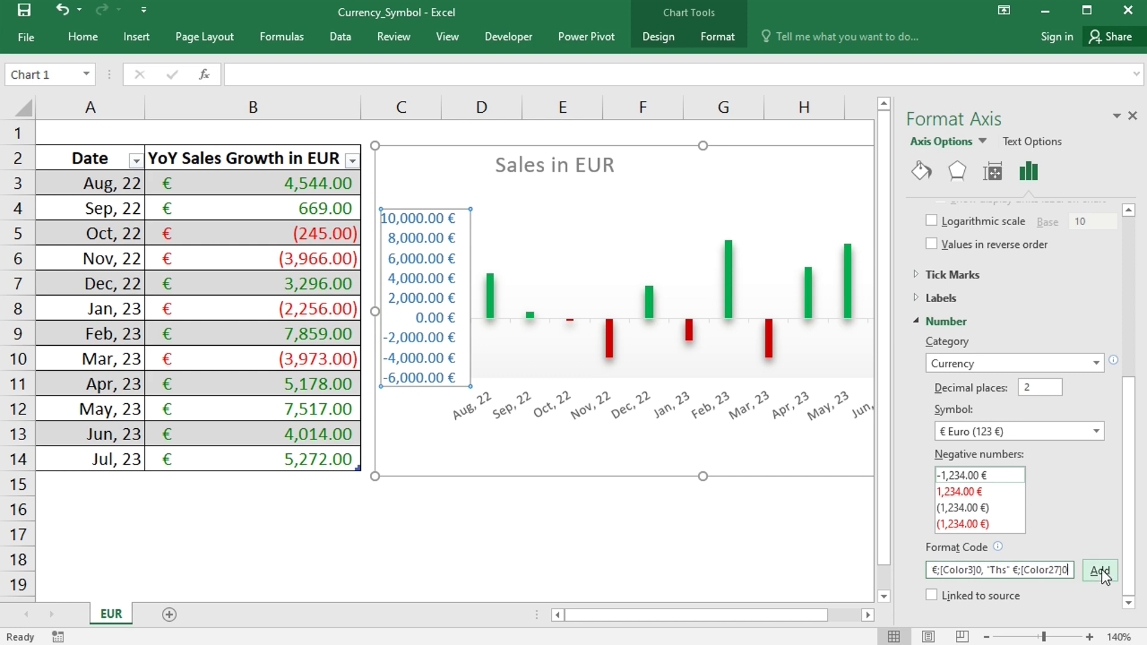
click(1099, 570)
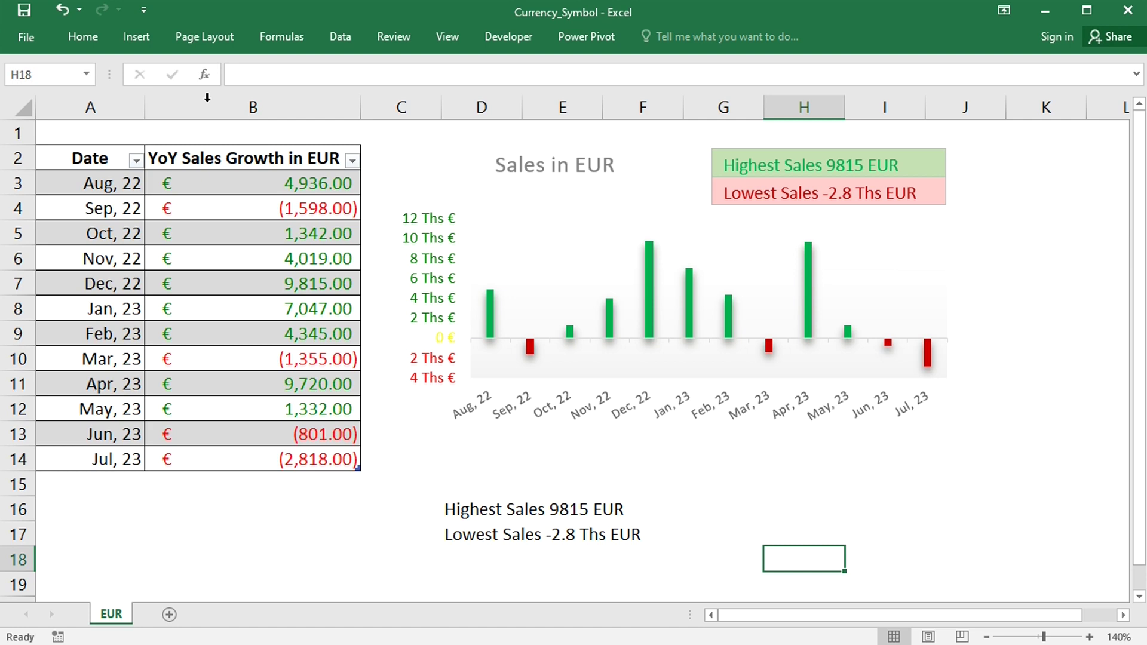
Step: Start a new text box from Insert > Text > Text Box
click(141, 41)
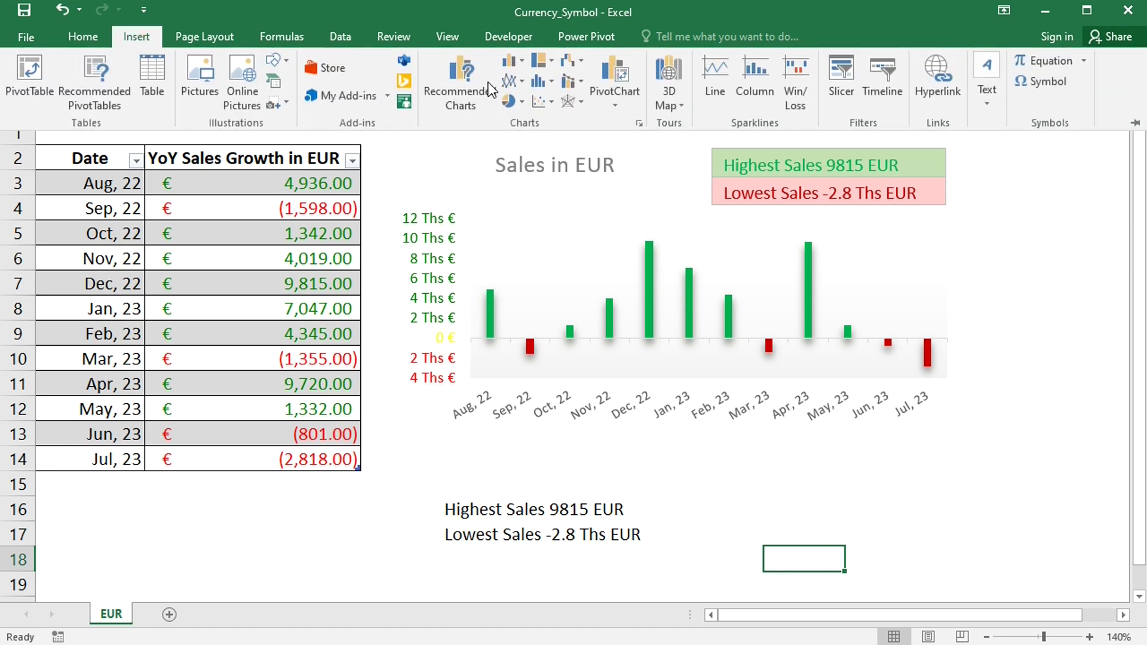
click(988, 106)
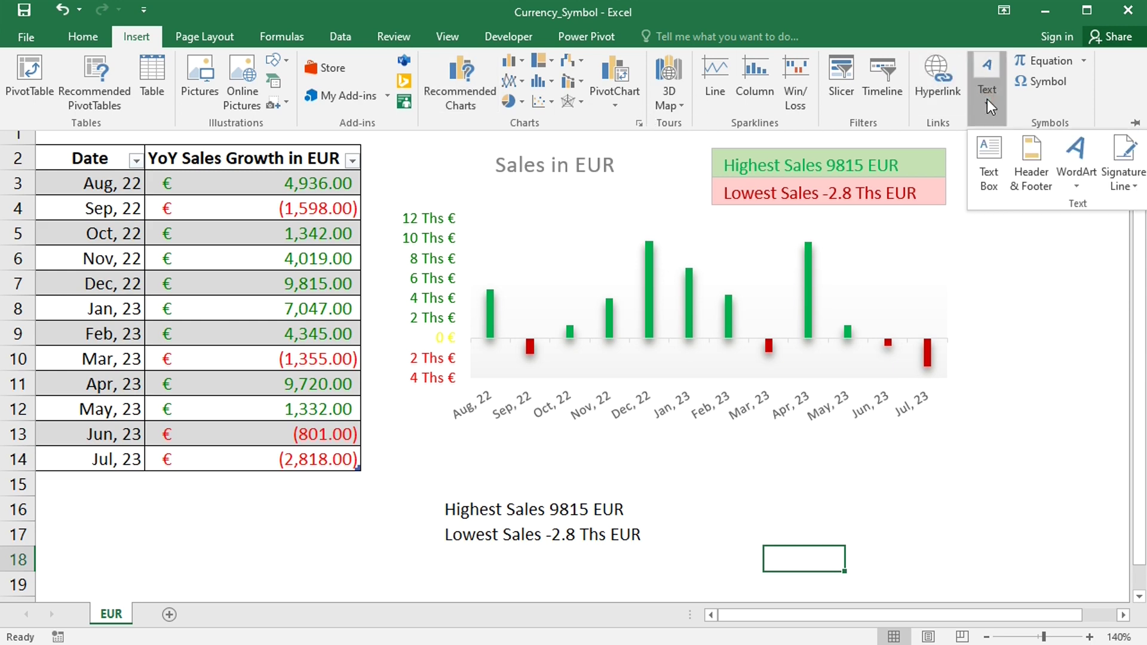
click(991, 167)
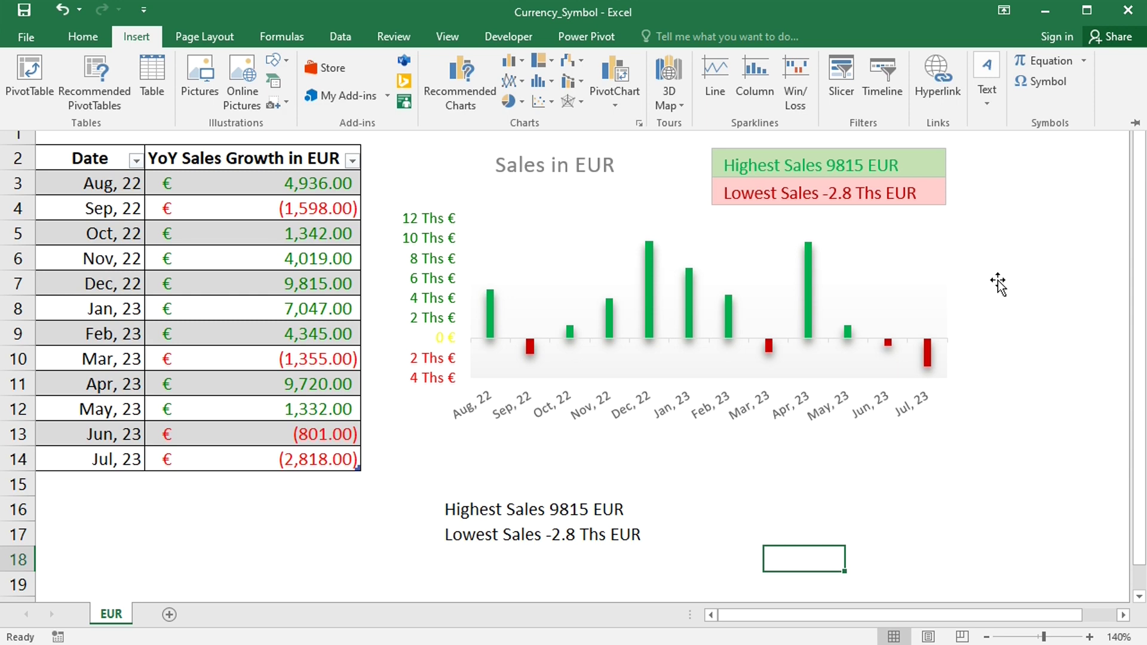
click(924, 159)
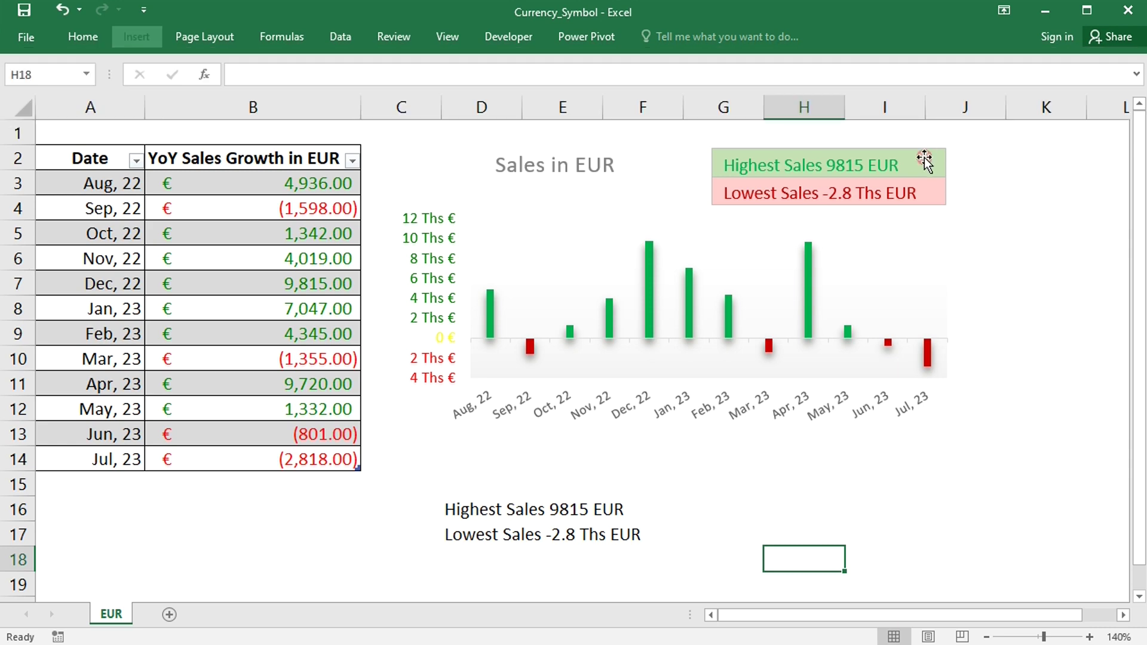
click(924, 159)
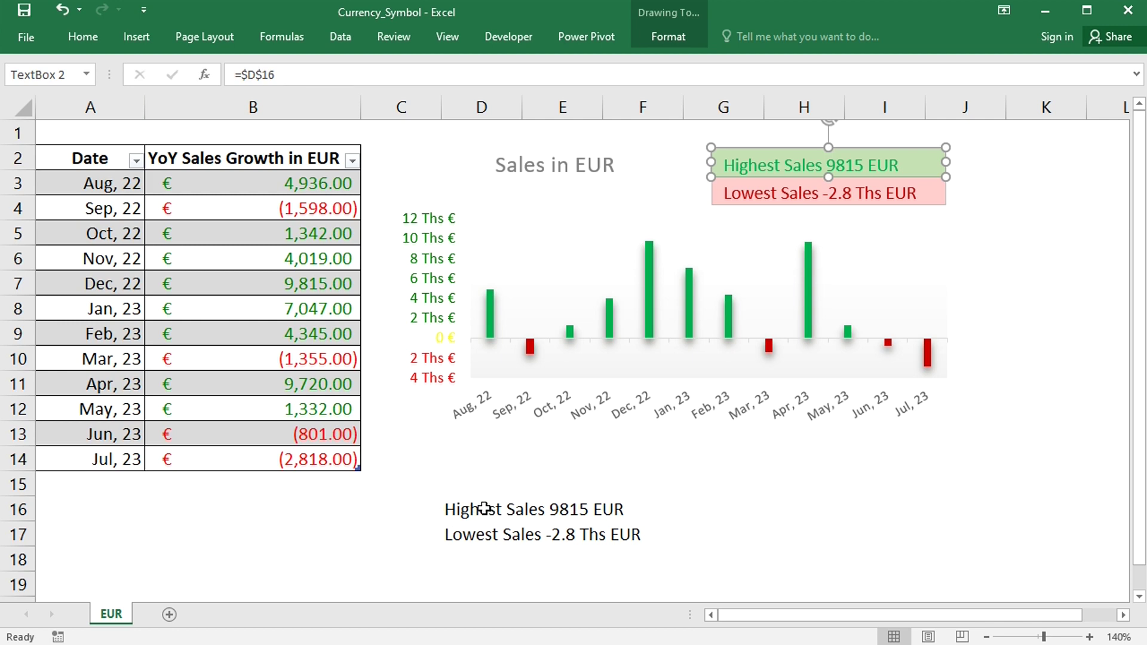
click(781, 499)
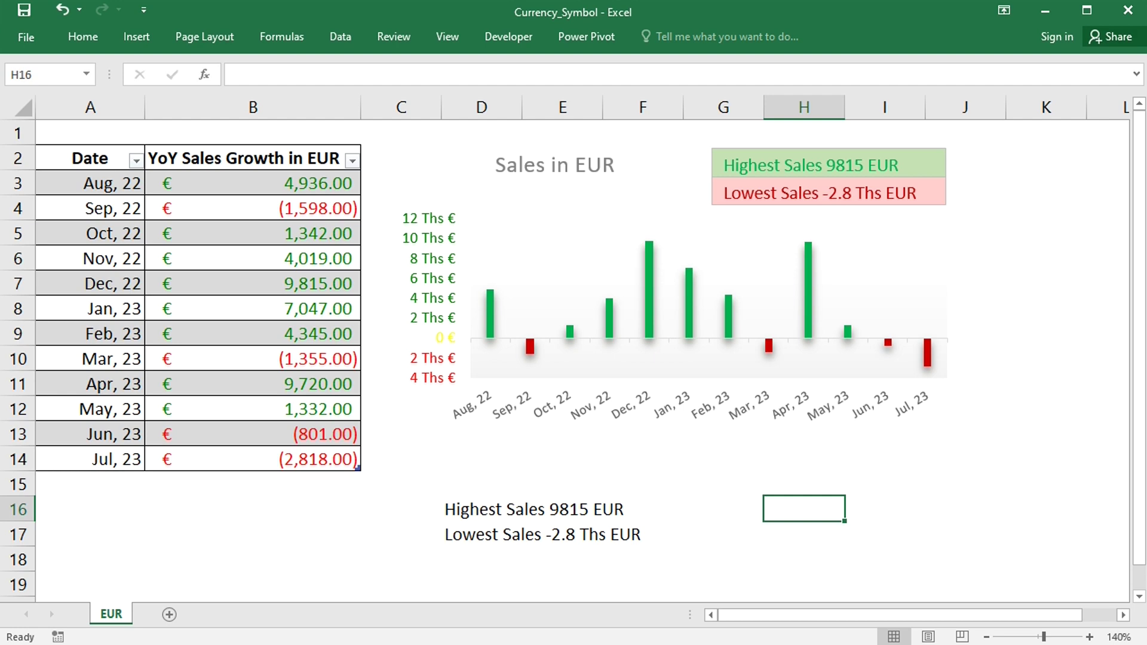
Step: Insert the Euro Sign into cell H16 via the Symbol dialog
click(134, 42)
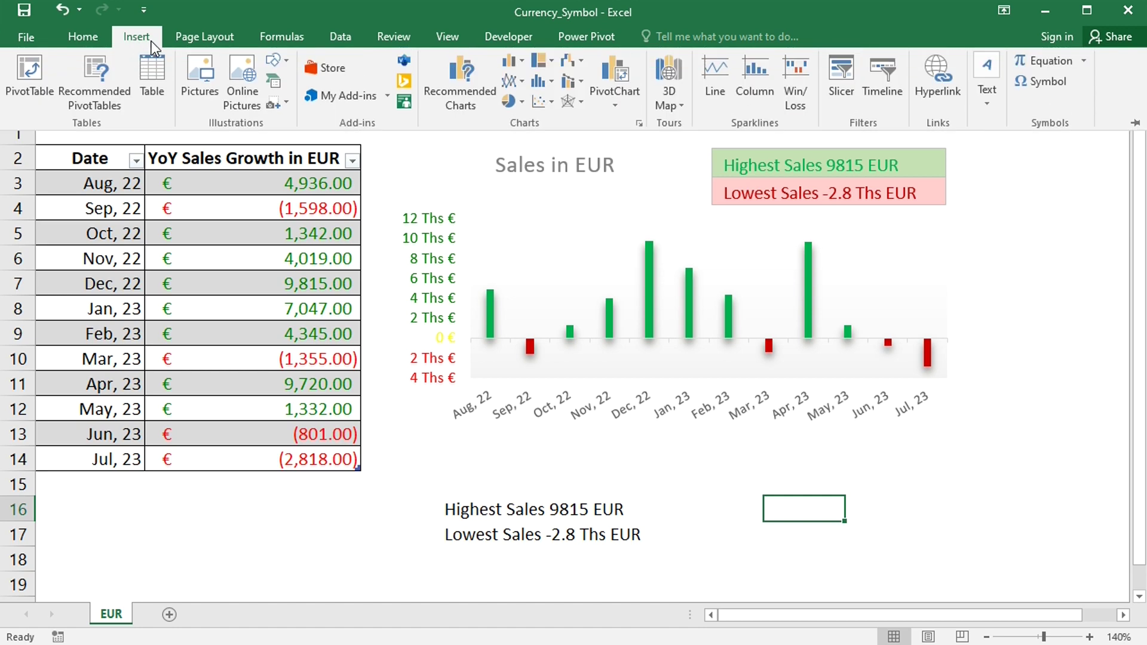
click(1059, 83)
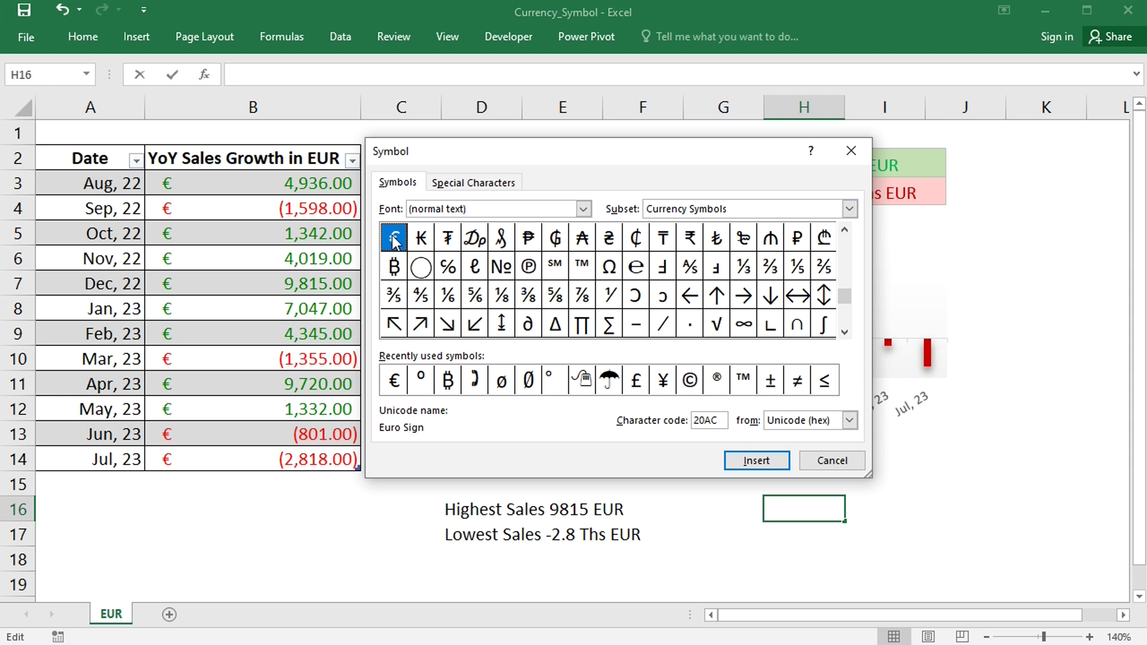
click(753, 461)
click(829, 462)
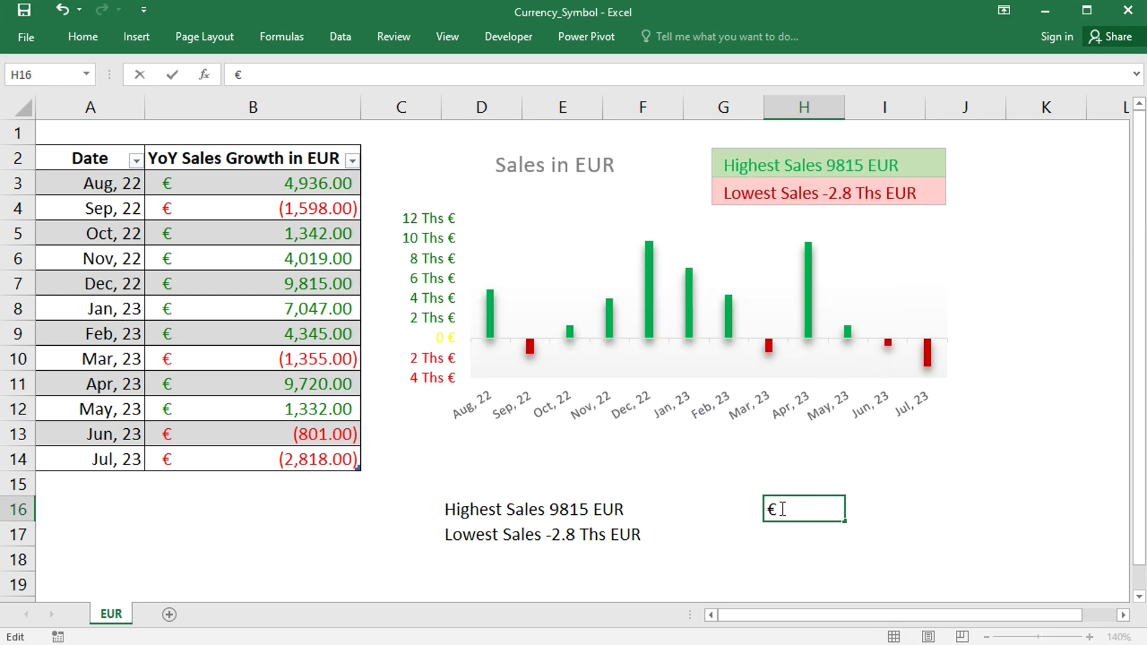
Step: Cut the € from H16 to the clipboard, leaving the cell empty
drag(780, 509, 770, 509)
key(ctrl+x)
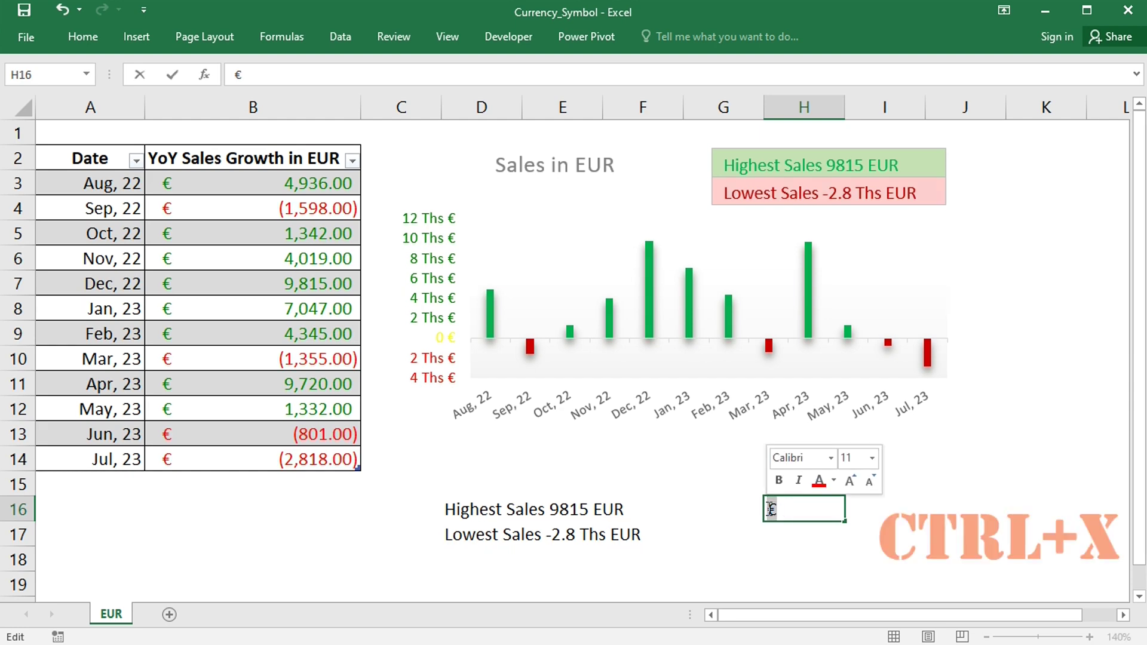
key(Escape)
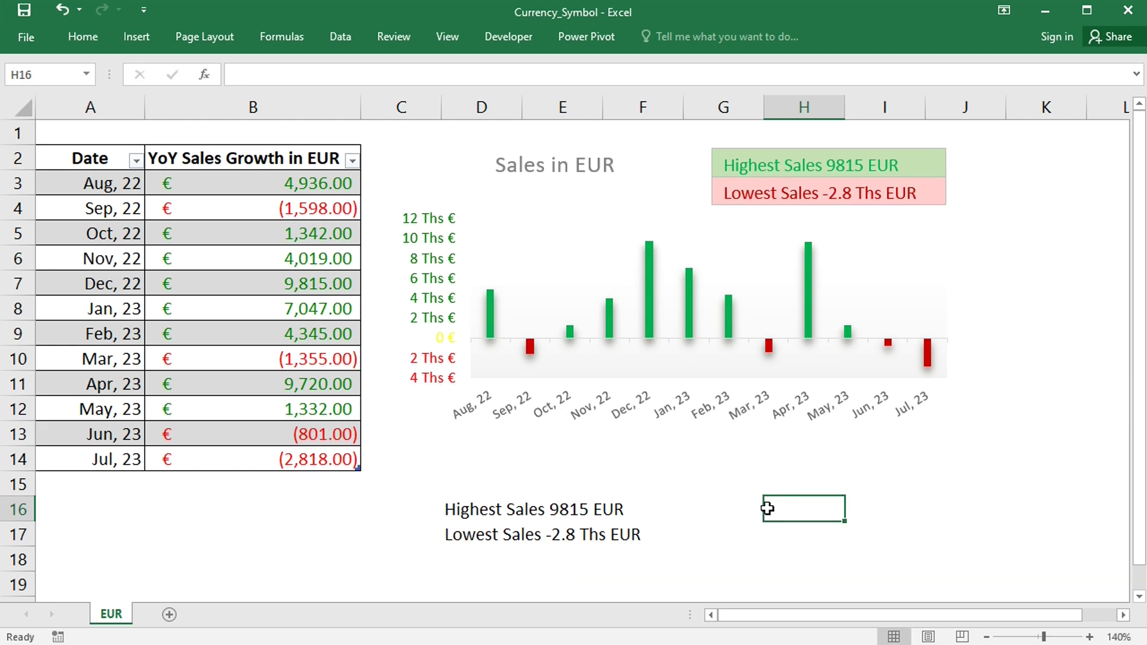
Step: Replace EUR with a pasted € sign at the end of D16's Highest Sales formula
click(467, 509)
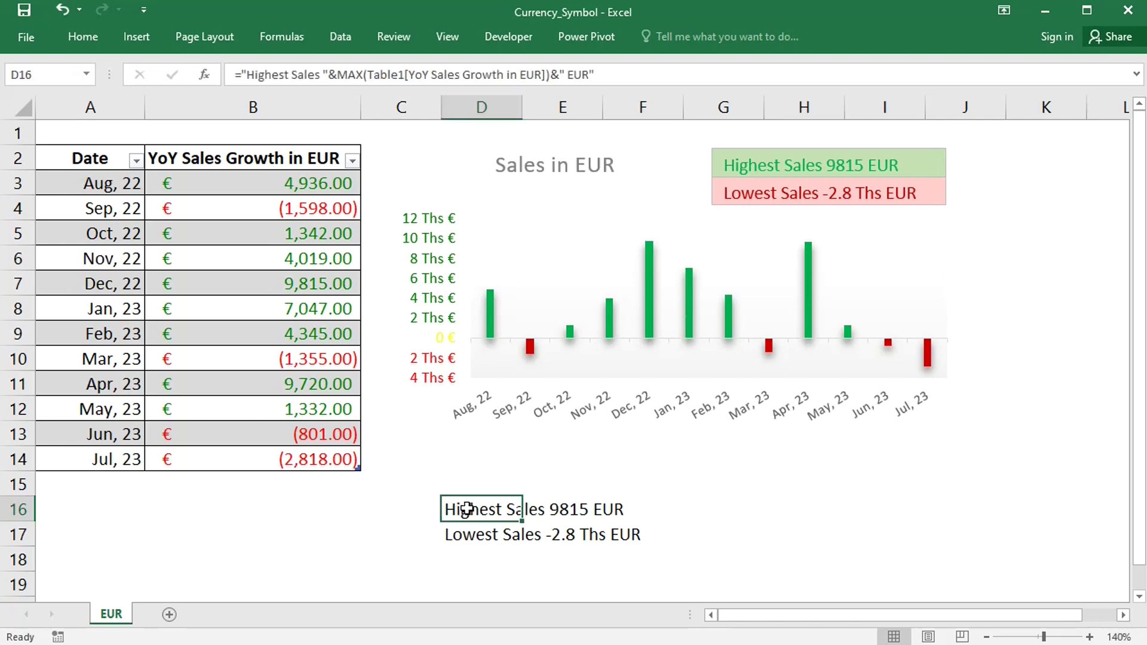
double_click(466, 509)
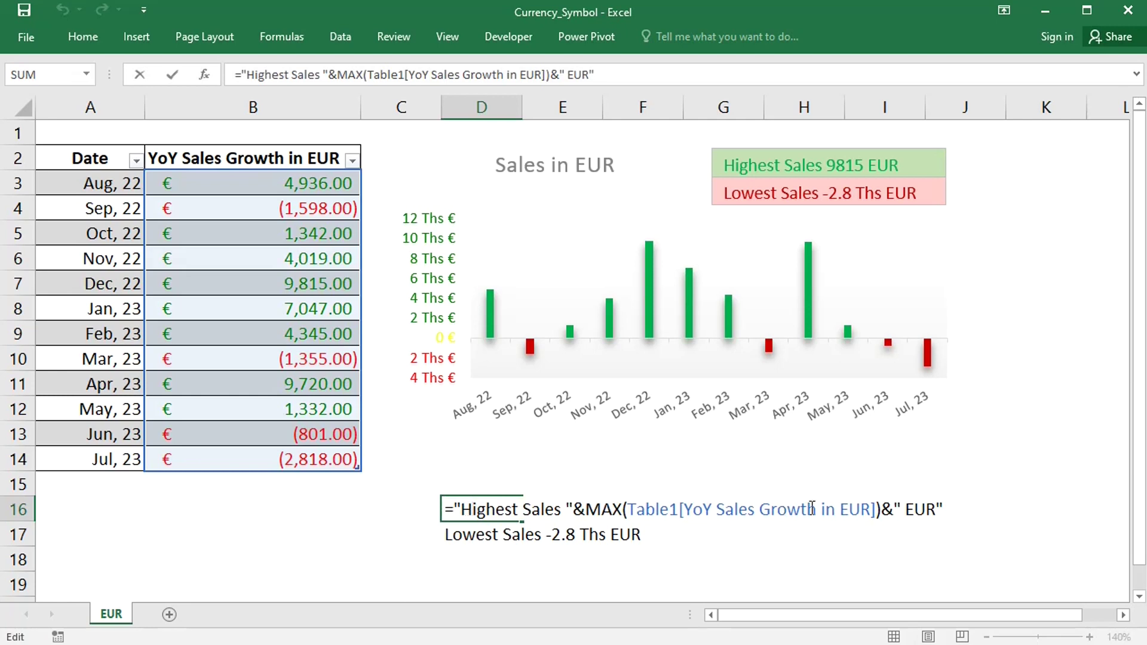
click(936, 509)
key(BackSpace)
key(BackSpace)
key(BackSpace)
key(ctrl+v)
key(Return)
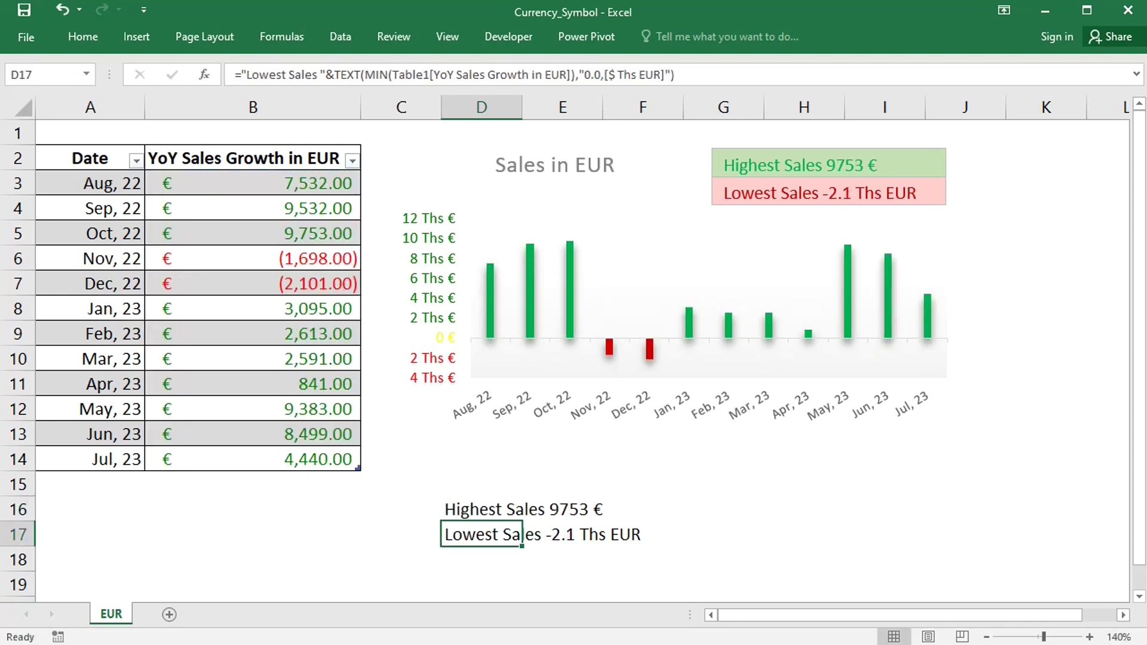
Step: Swap EUR for € after Ths in D17's format text so it shows -3.2 Ths €
double_click(482, 532)
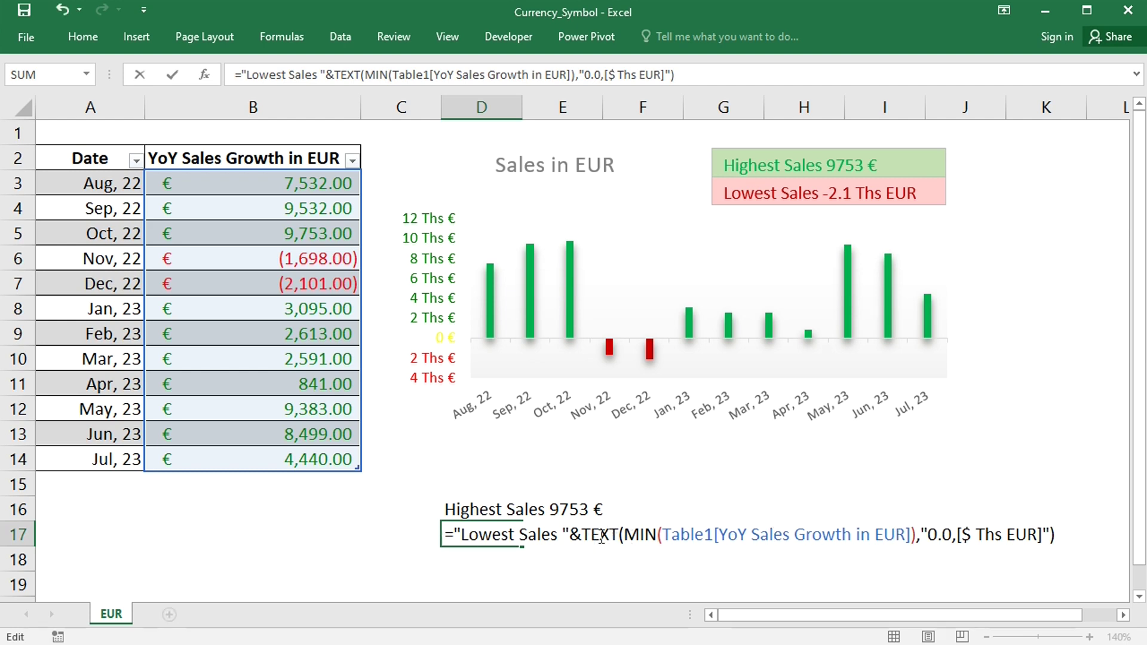
click(658, 533)
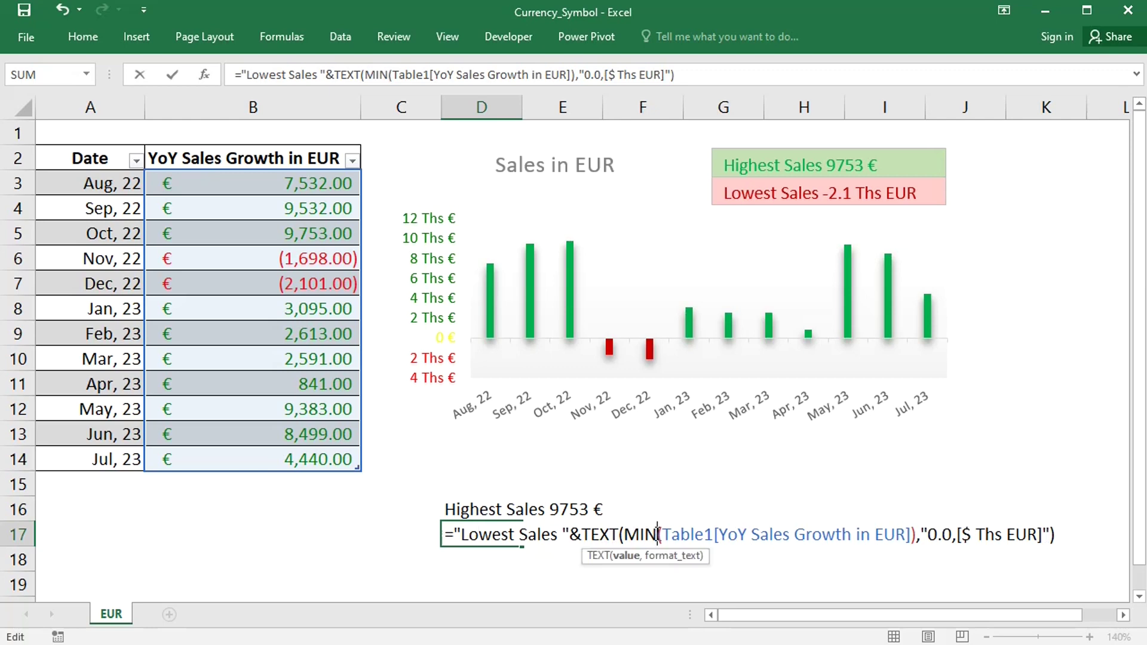
click(1037, 534)
key(BackSpace)
key(BackSpace)
key(BackSpace)
key(BackSpace)
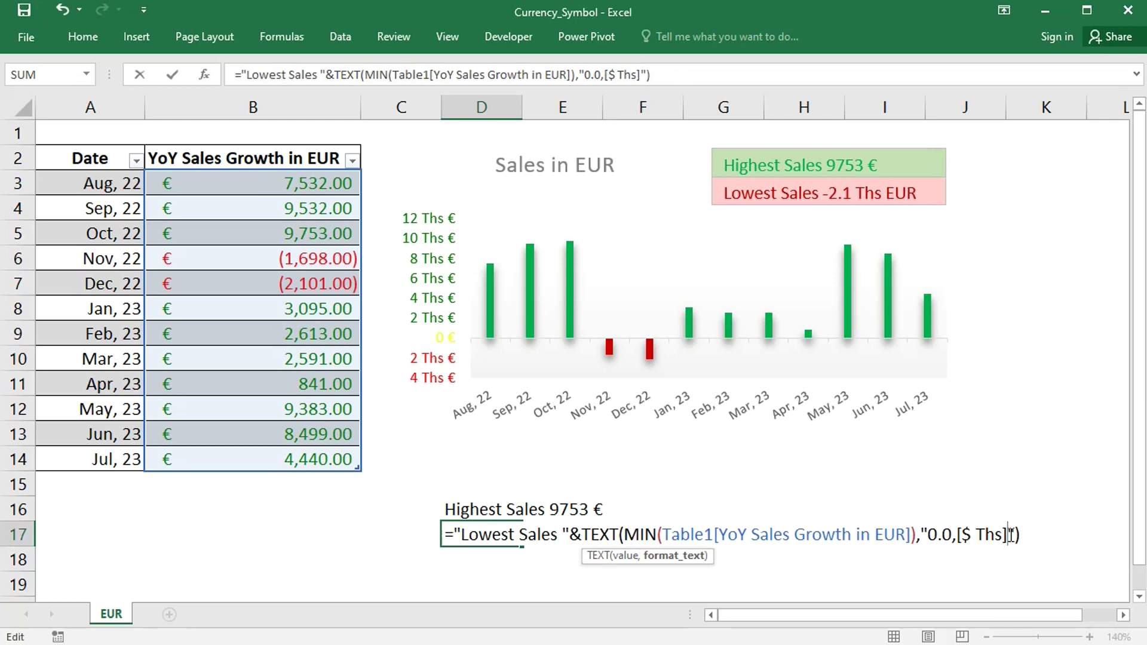
text(€)
key(Return)
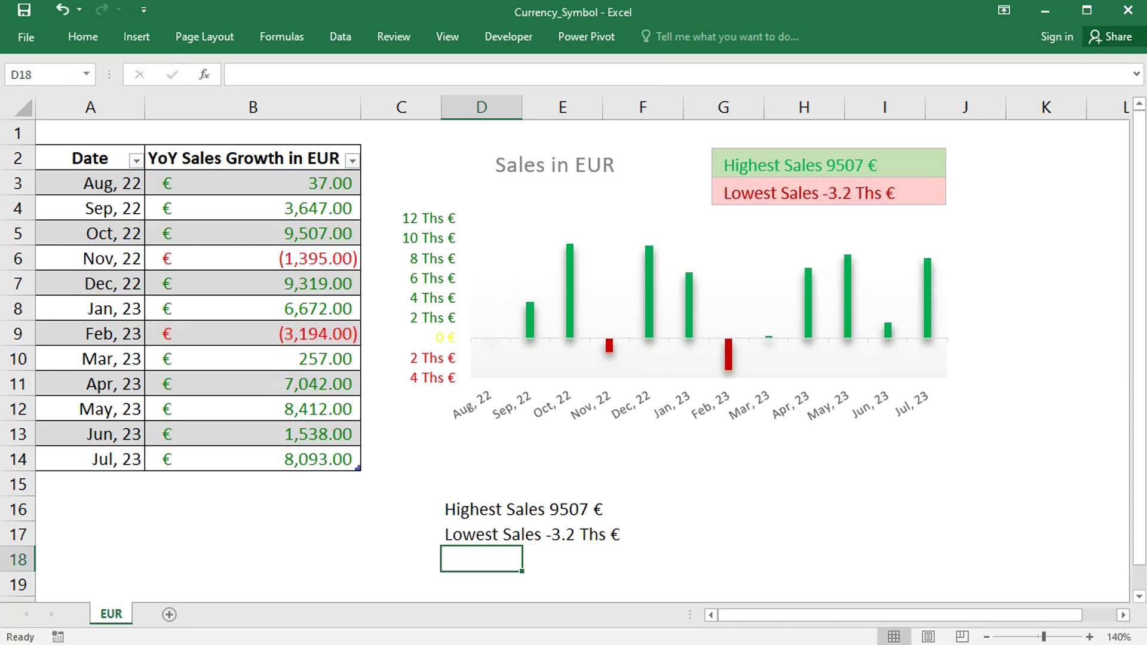
Step: Replace the [$ Ths] code in D17's format text with Ths wrapped in double quotes
double_click(470, 536)
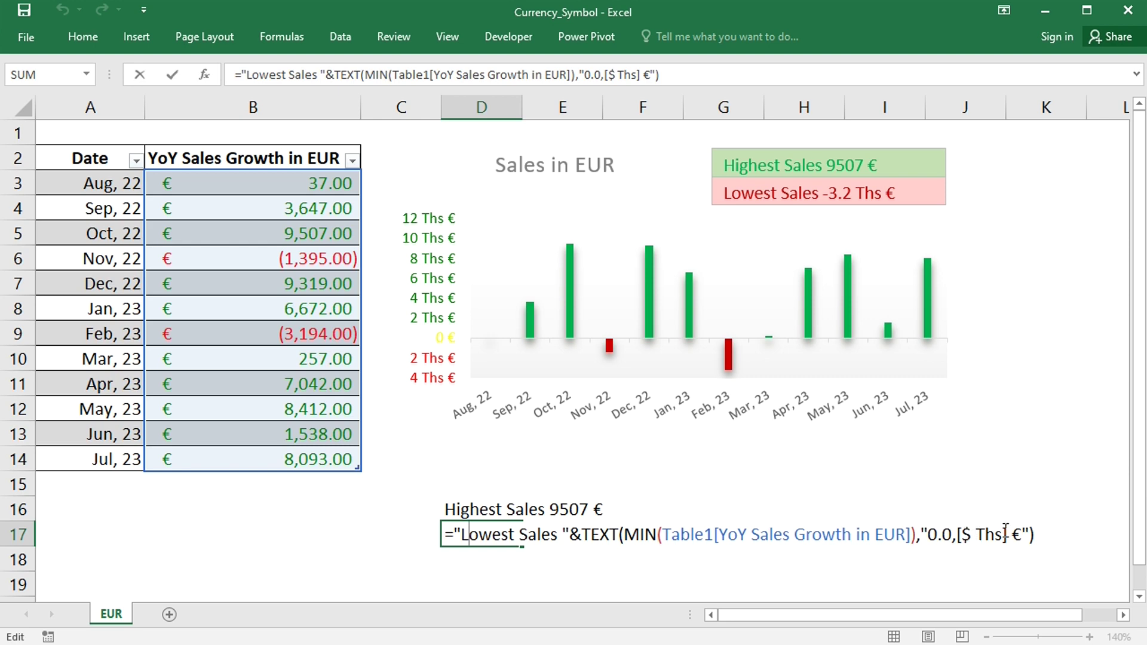
click(961, 535)
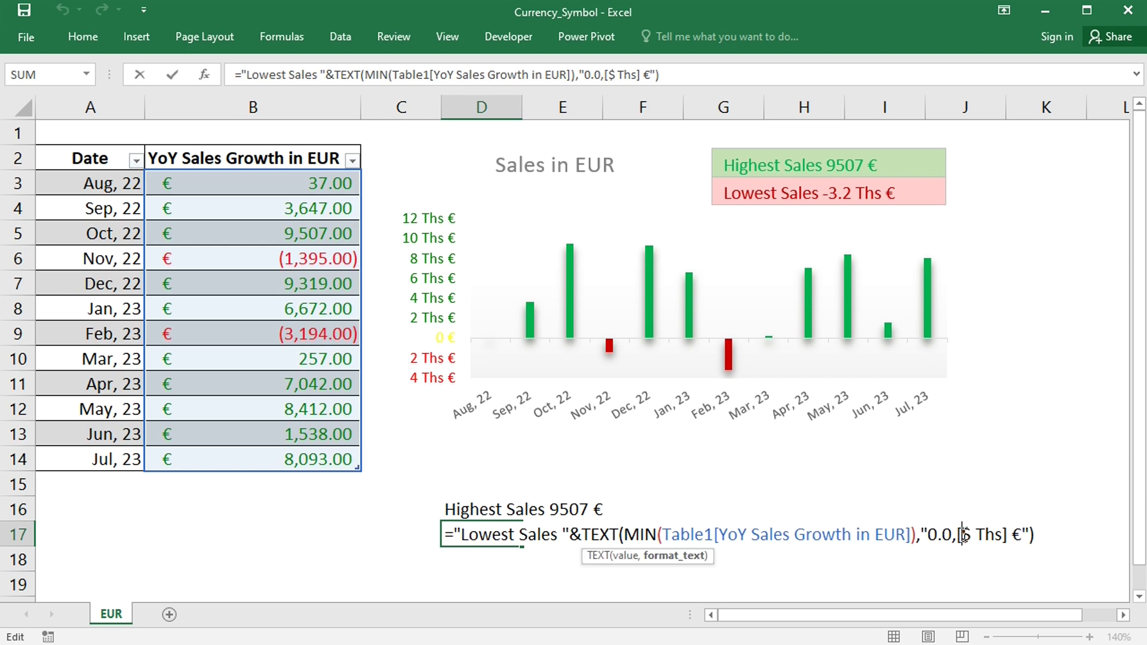
key(Delete)
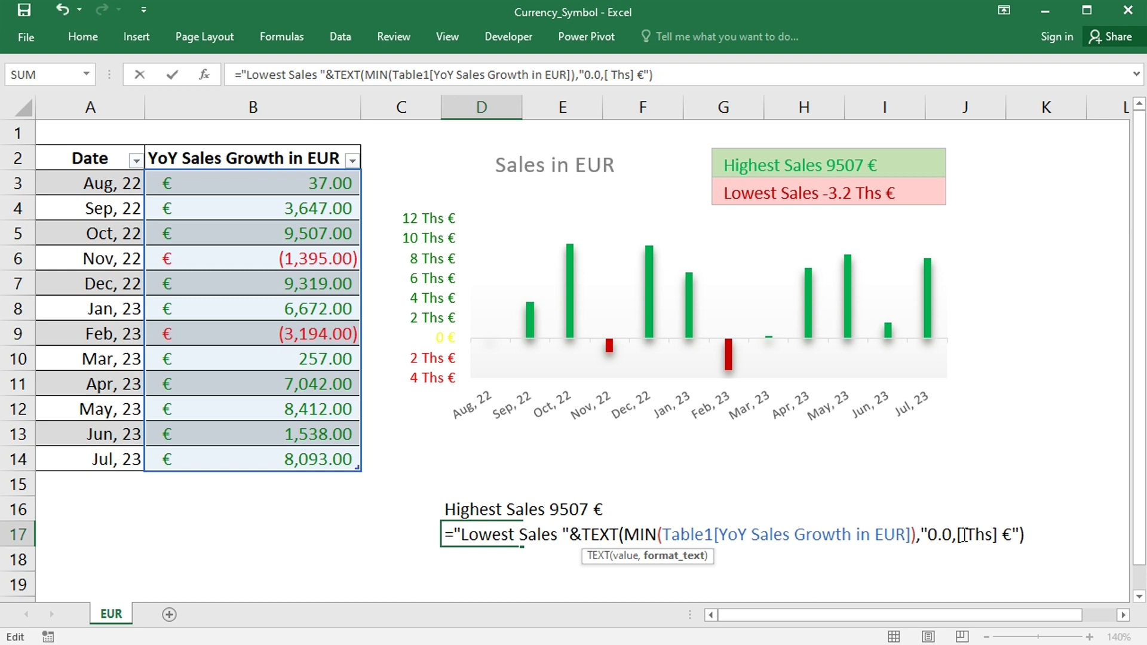
key(BackSpace)
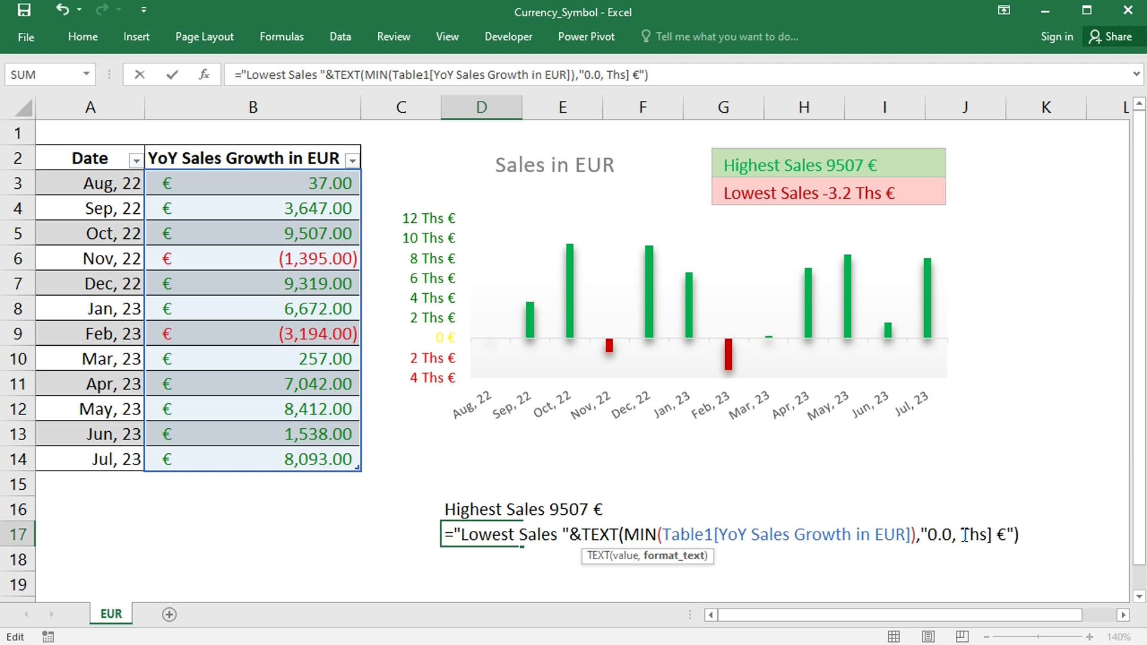
text("")
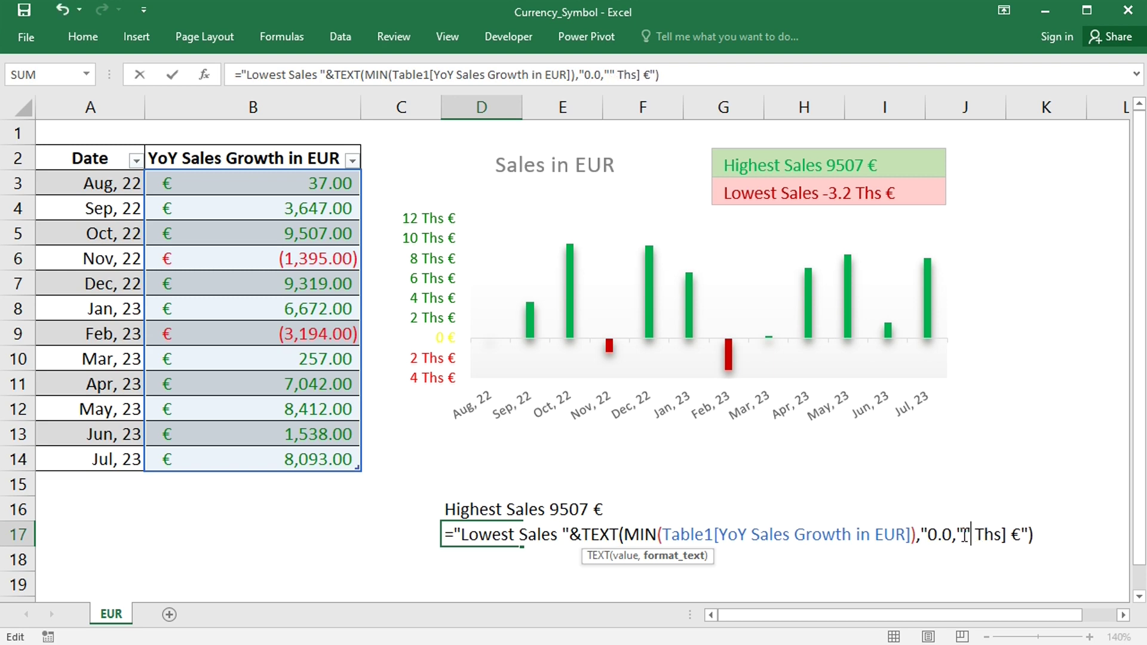
click(1008, 535)
key(BackSpace)
text("")
key(Return)
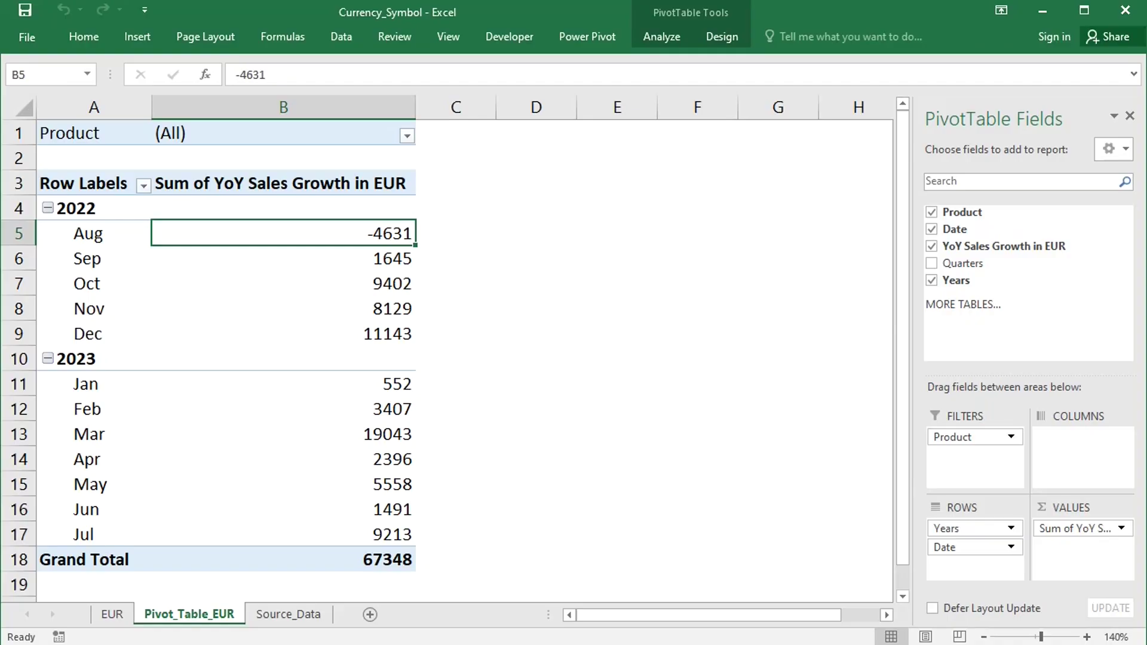
click(286, 615)
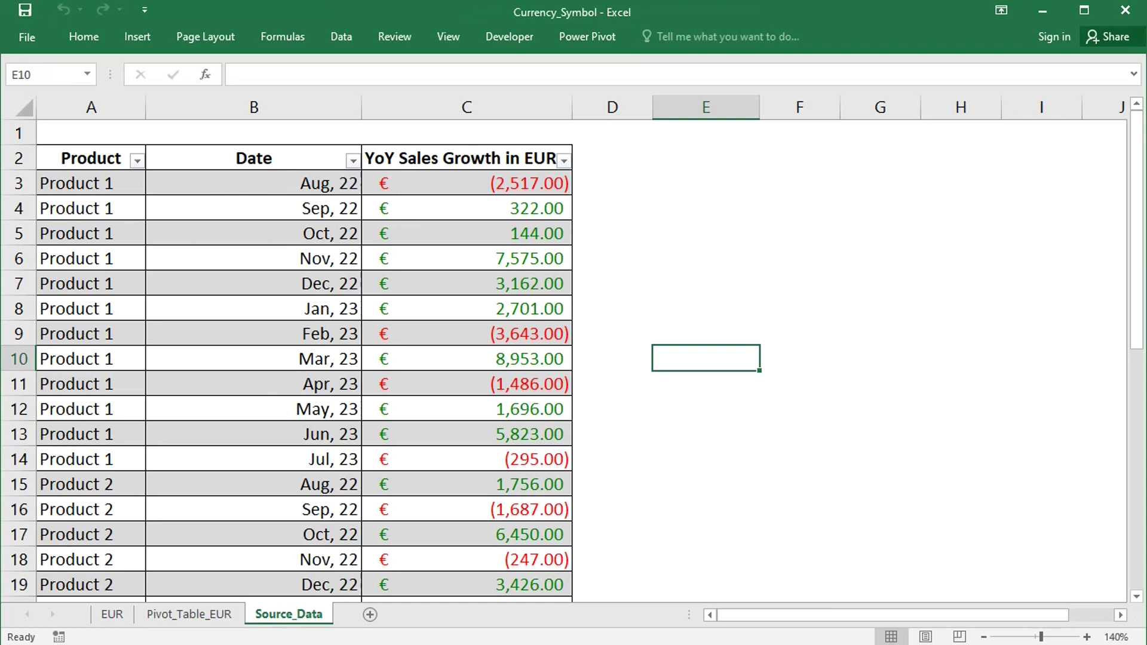
click(190, 615)
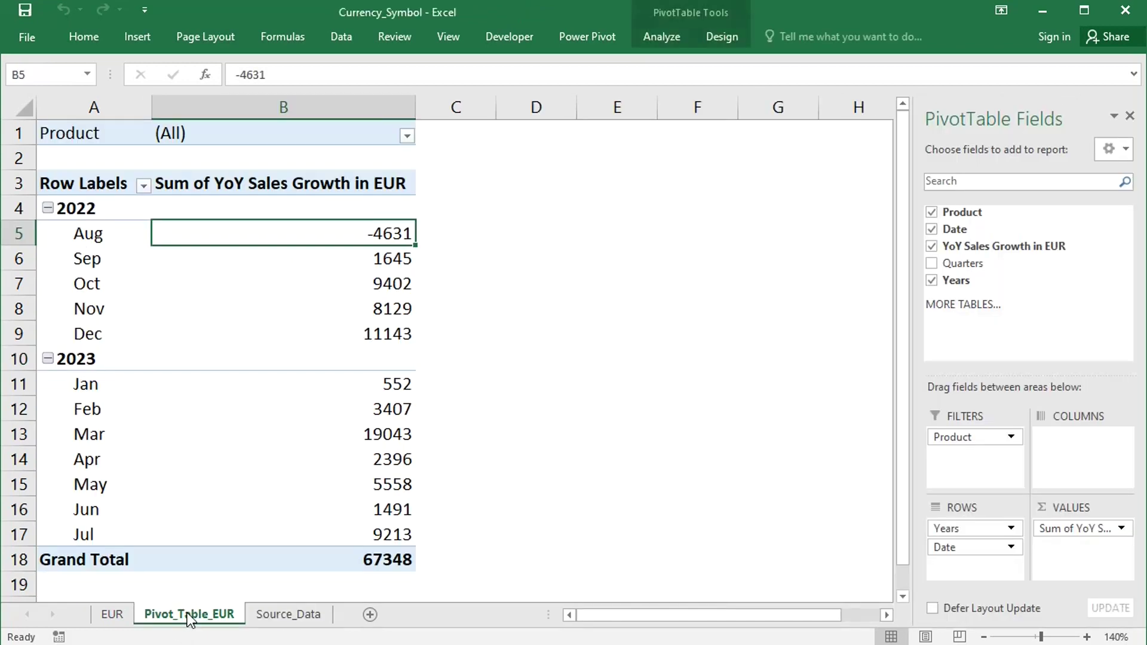
Step: Format the pivot values as Accounting with the Euro (€ 123) symbol, two decimals, grand total € 67,348.00
right_click(319, 234)
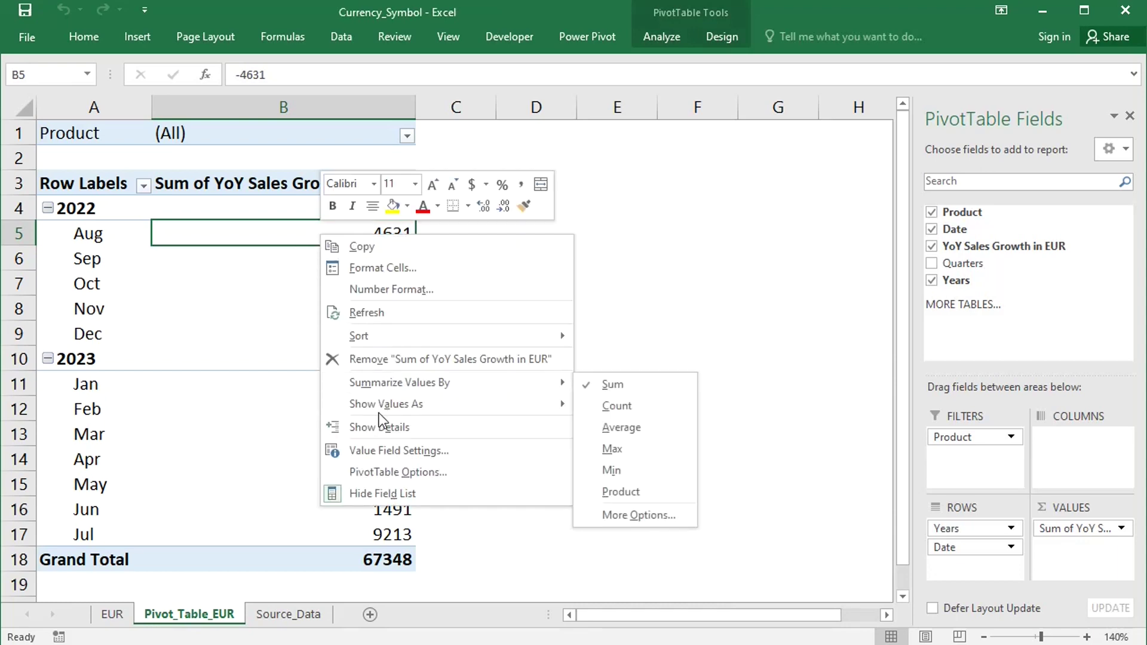
click(378, 449)
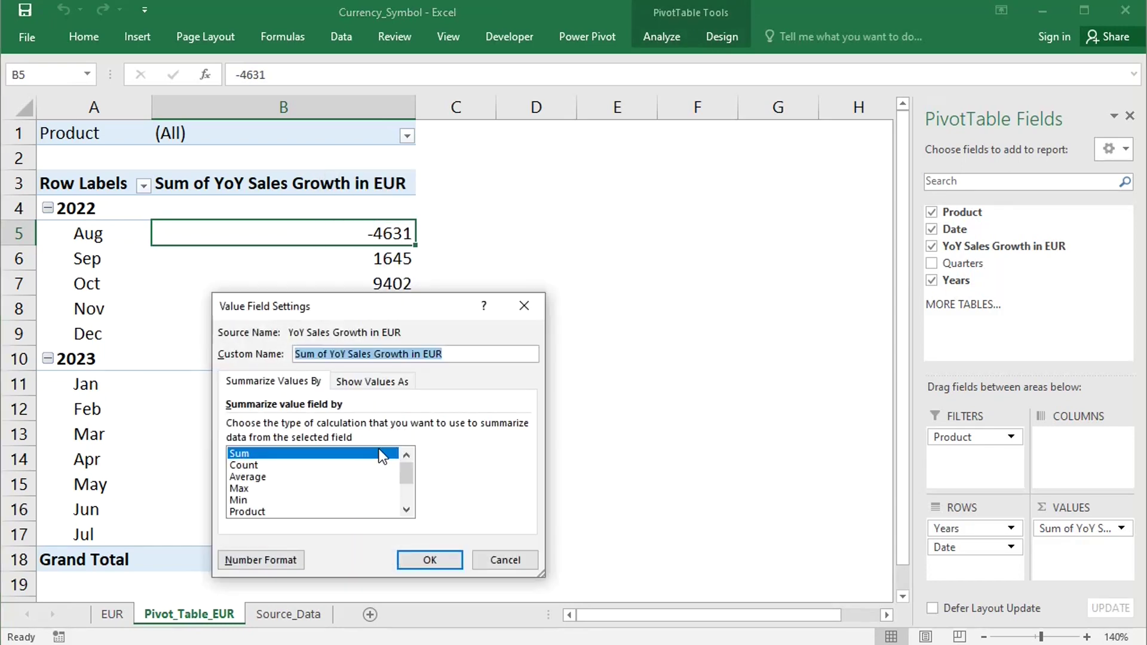
click(264, 557)
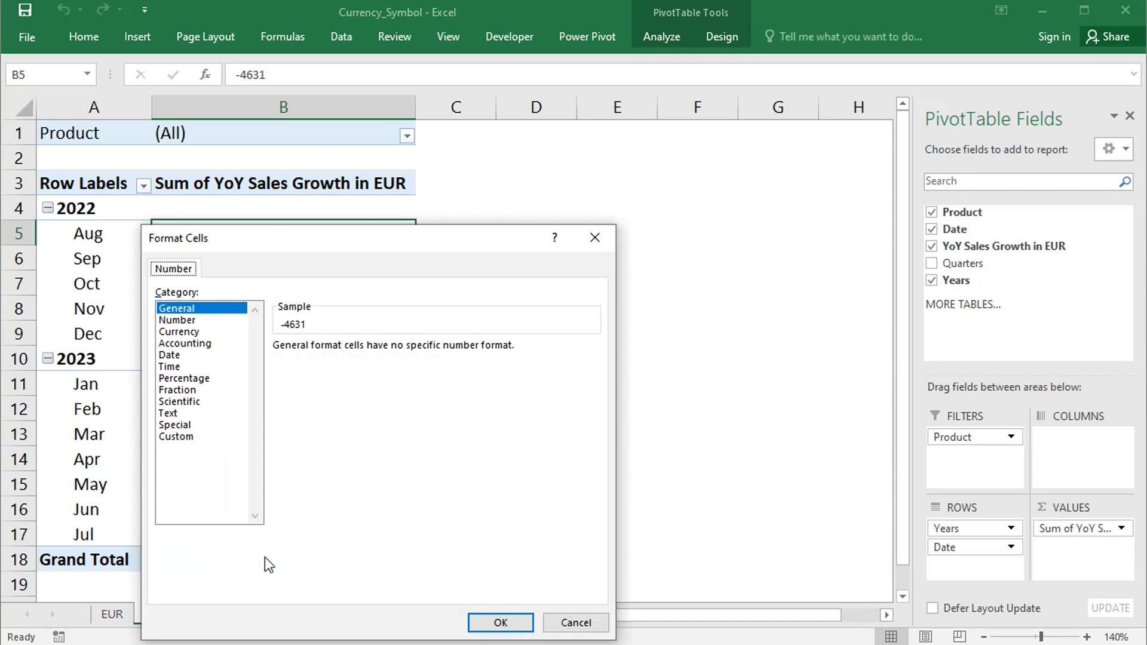
click(204, 345)
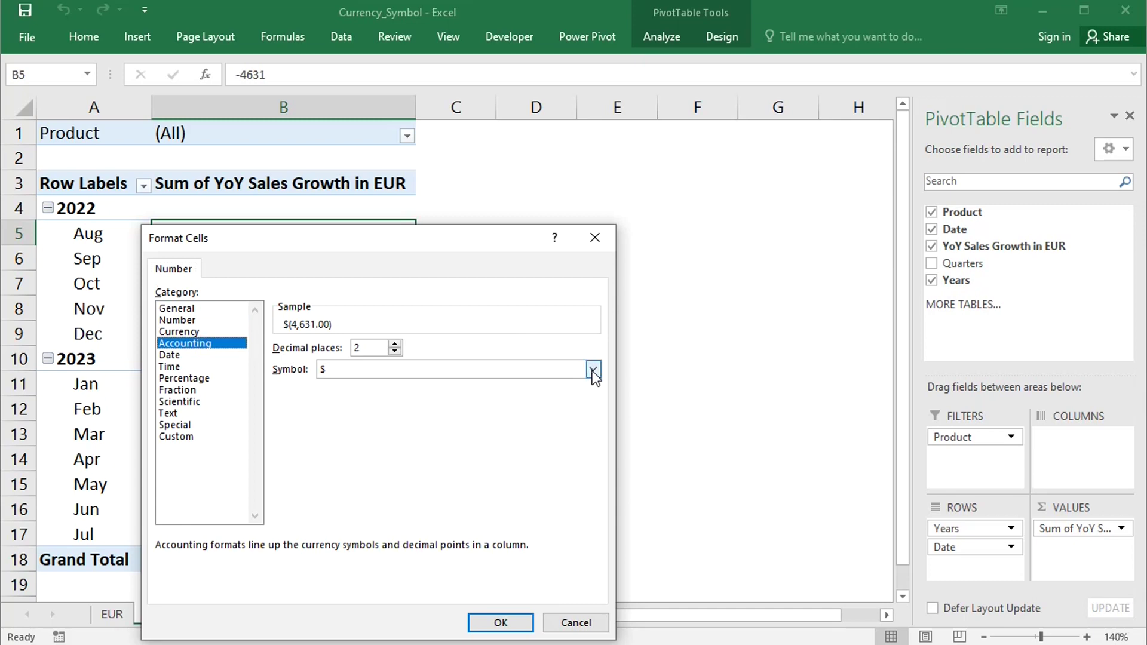
click(593, 370)
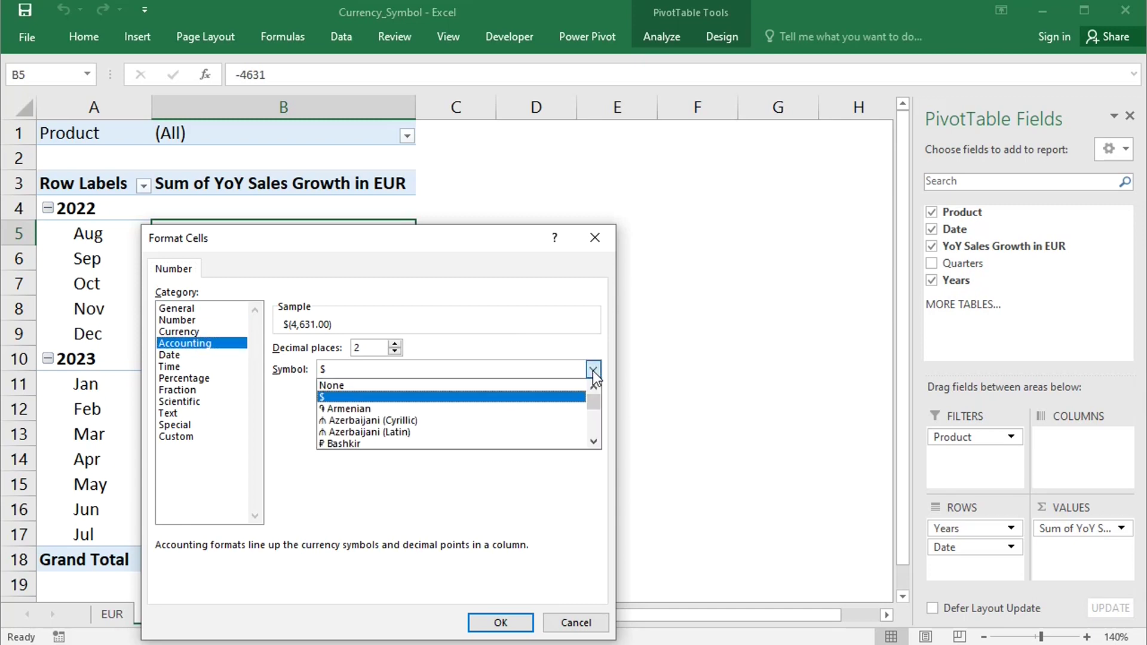
click(593, 443)
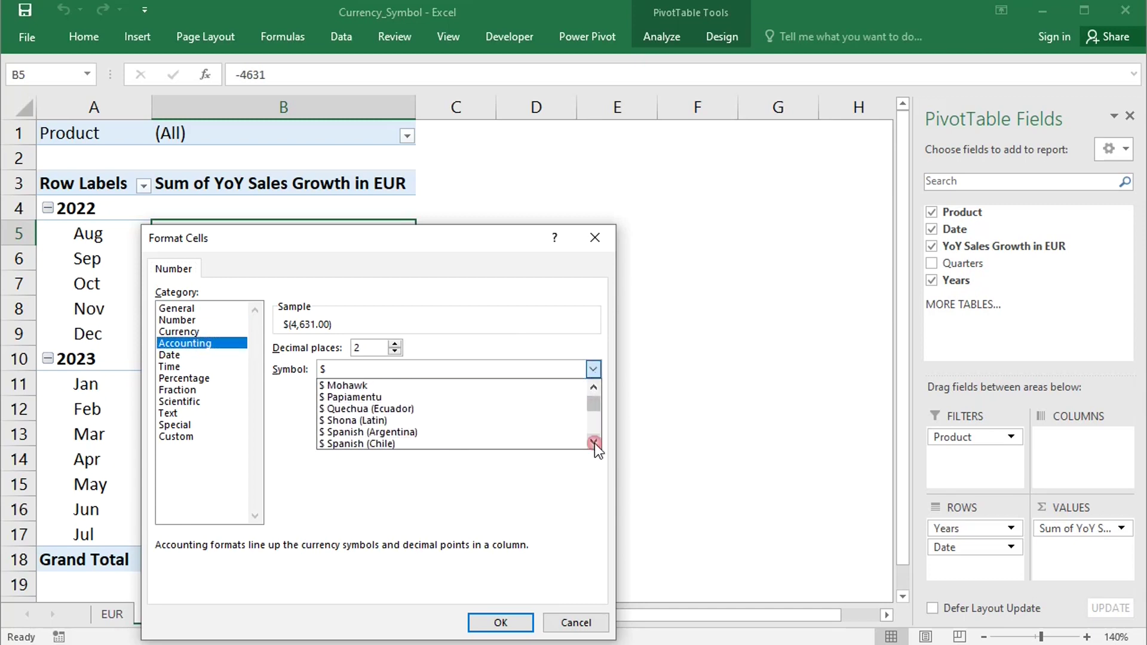
drag(593, 443, 596, 442)
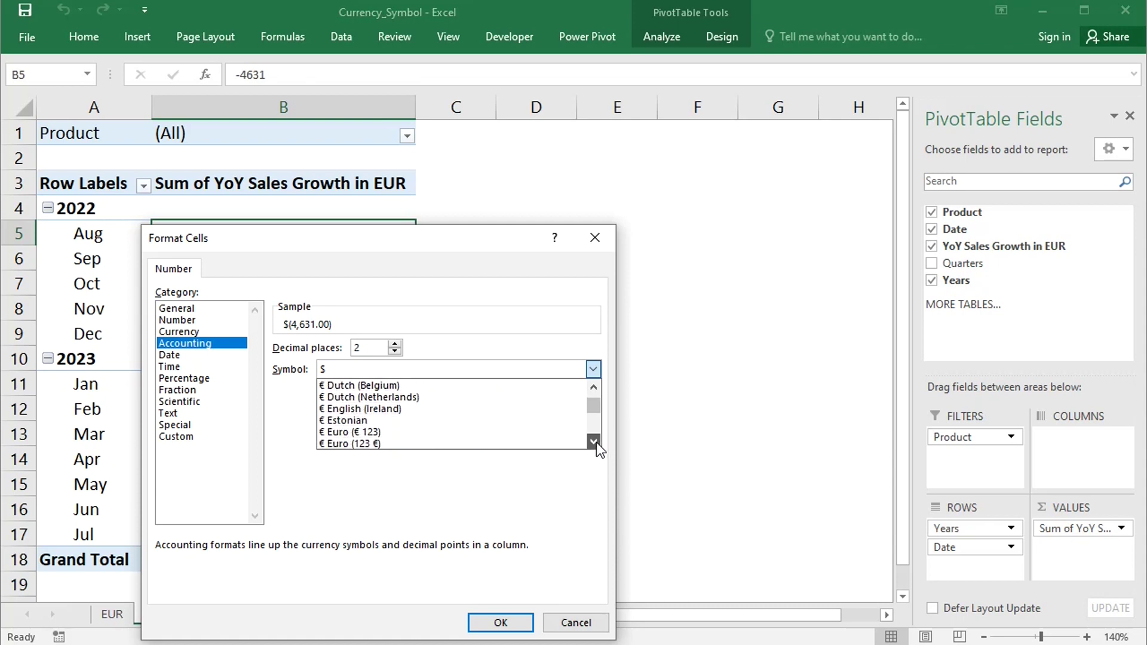
click(408, 432)
click(501, 622)
click(435, 564)
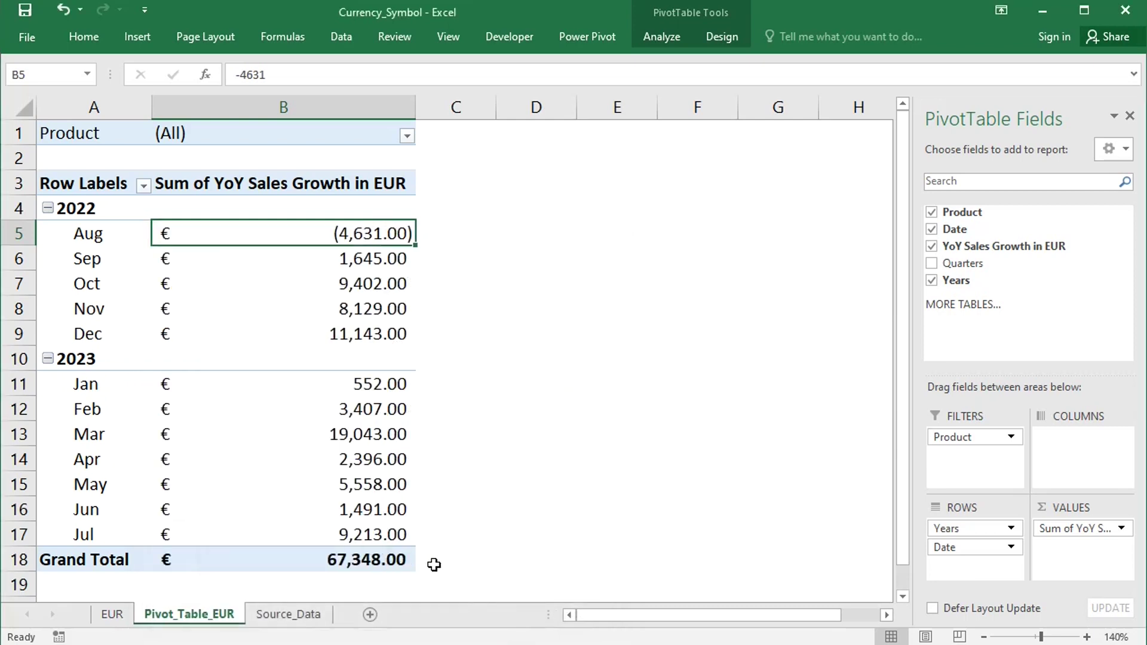
Step: Apply the custom [Color10]…[Red] euro number format to the pivot values
right_click(265, 230)
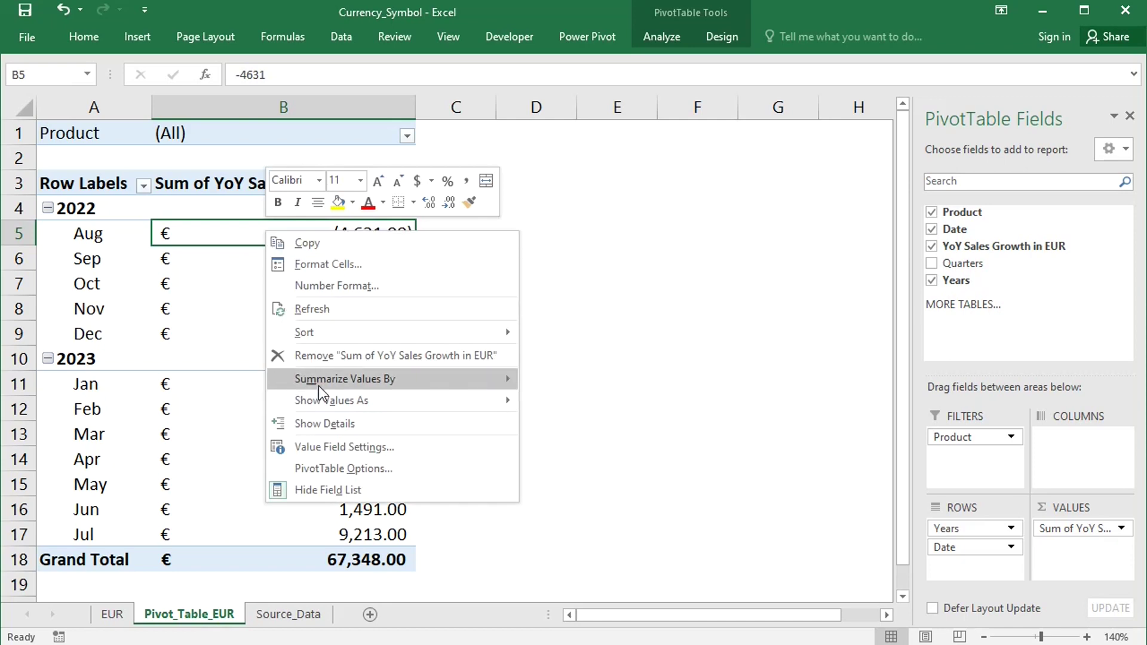
click(329, 453)
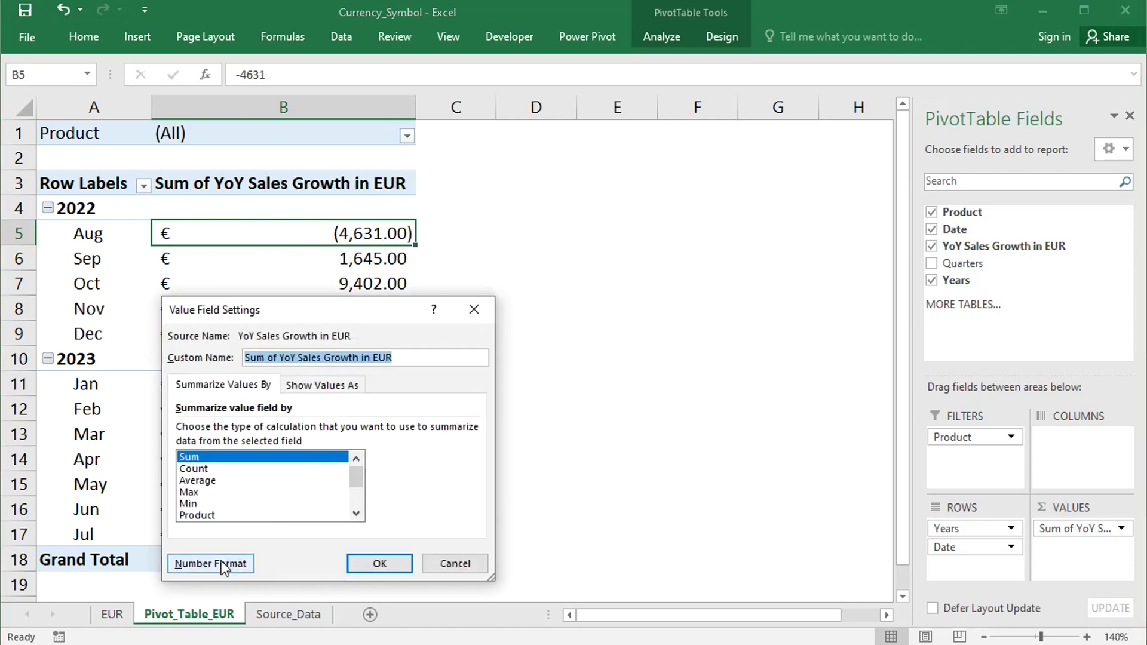
click(220, 562)
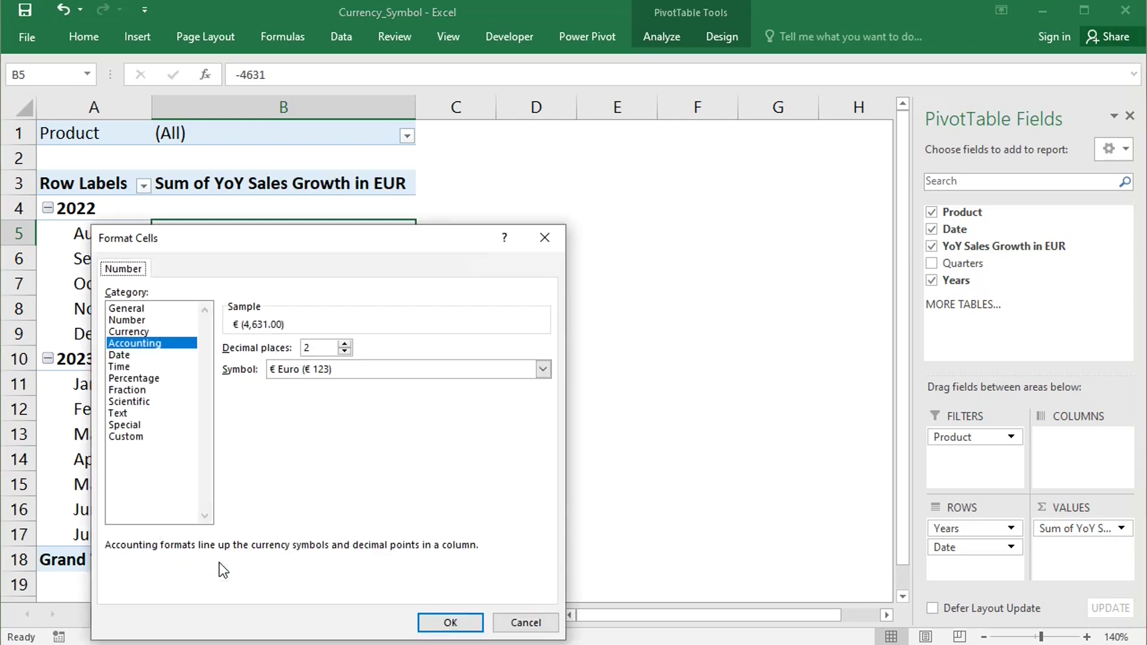
click(126, 437)
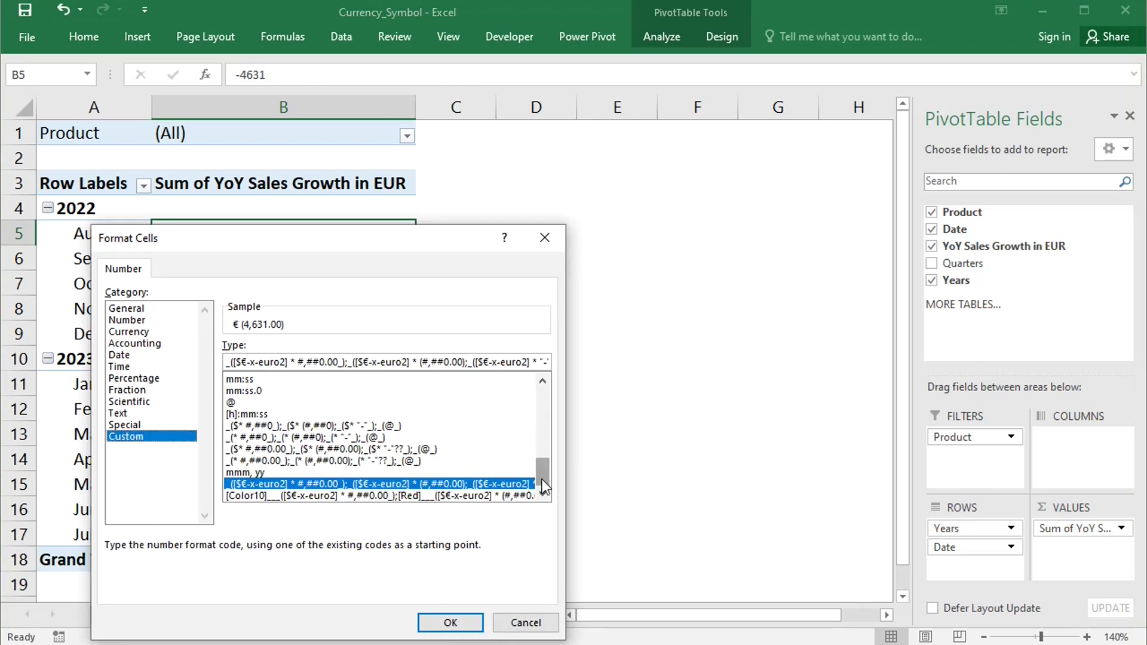
click(344, 496)
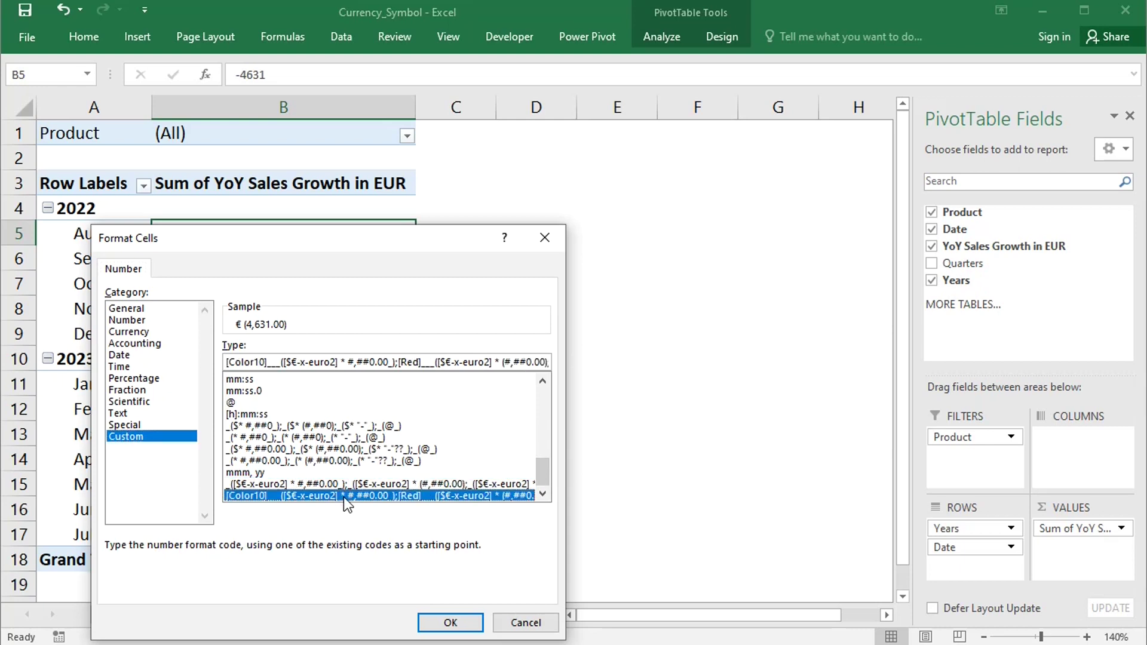
click(448, 622)
click(378, 565)
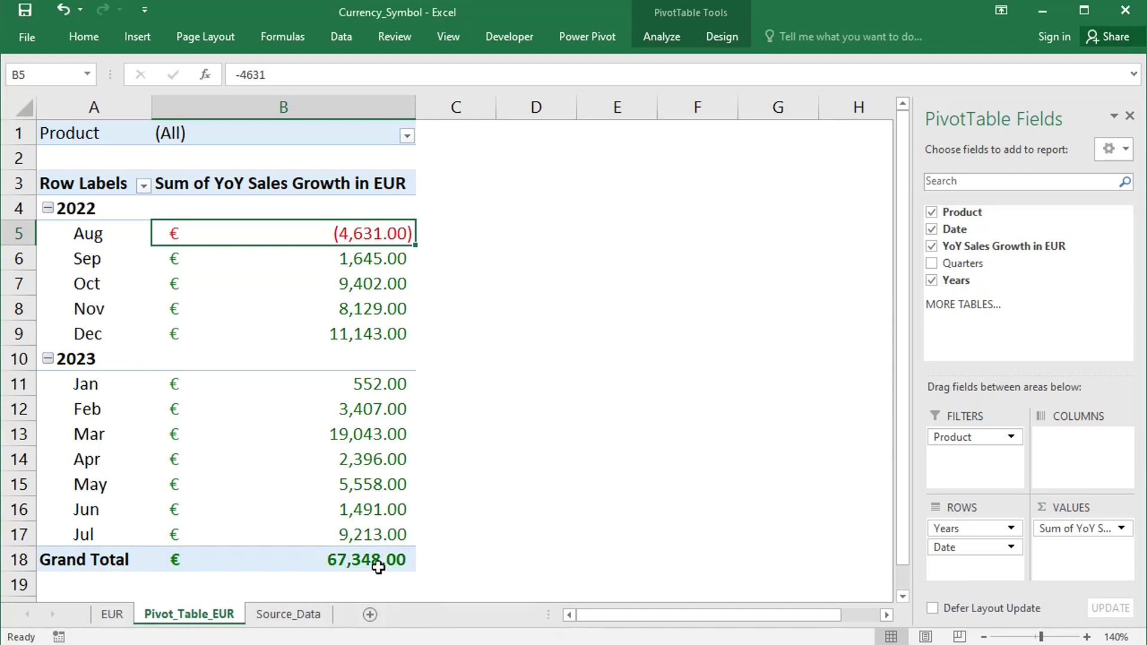
Step: Filter the pivot table's Product field to show only Product 1
click(406, 137)
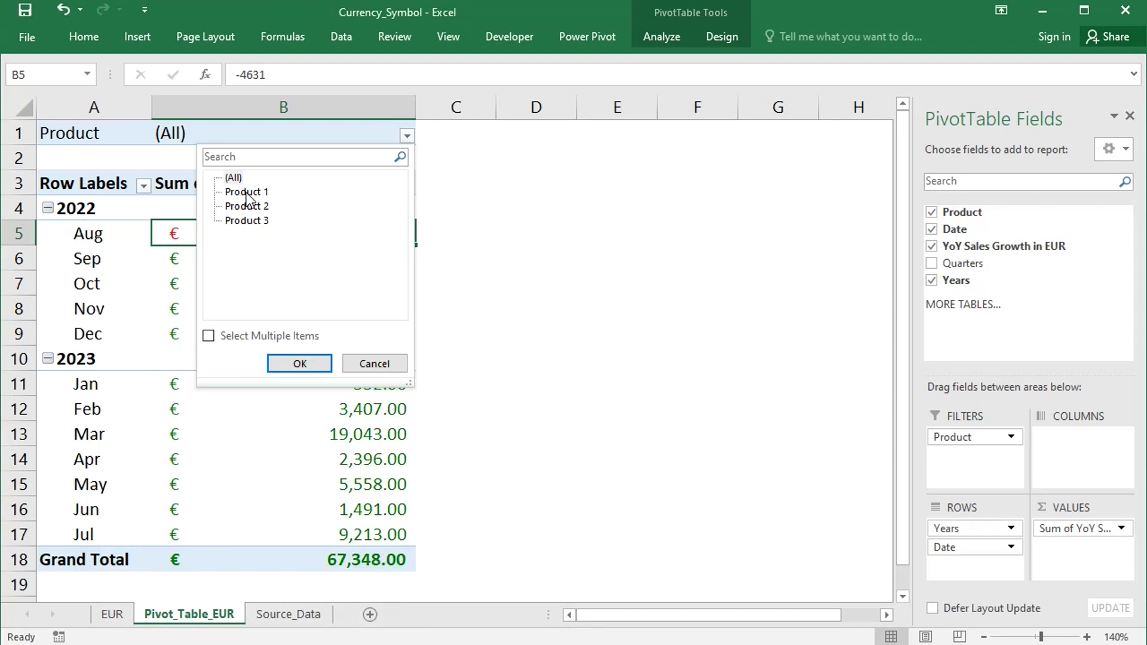
click(245, 192)
click(278, 365)
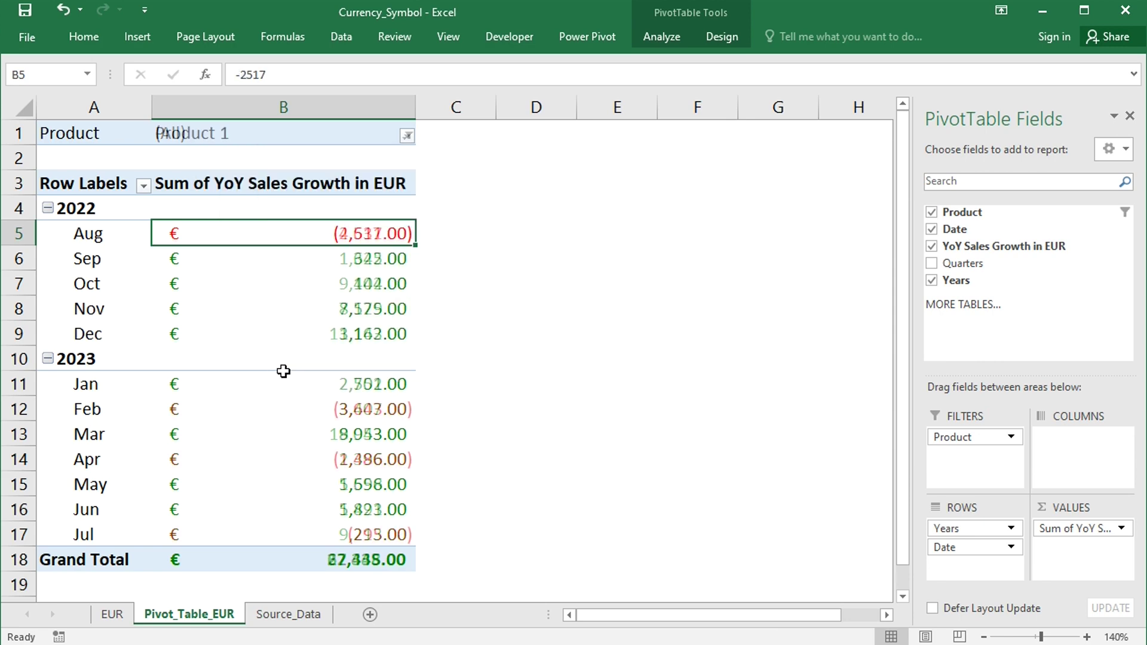